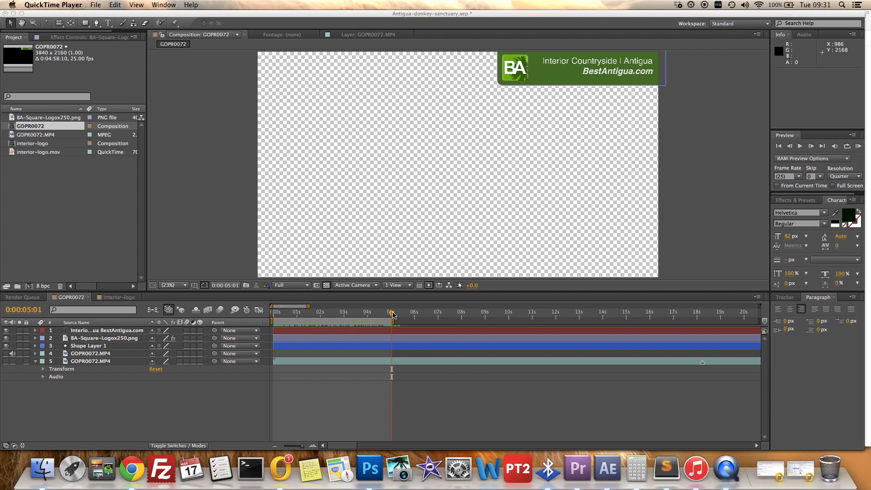
Step: Scrub the timeline back and forth to preview the logo animation
left_click_drag(393, 314, 283, 314)
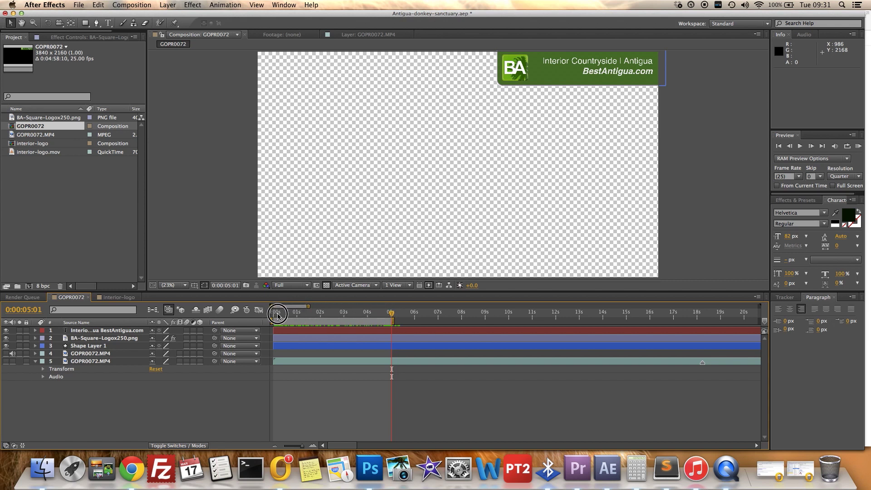
left_click_drag(393, 316, 300, 312)
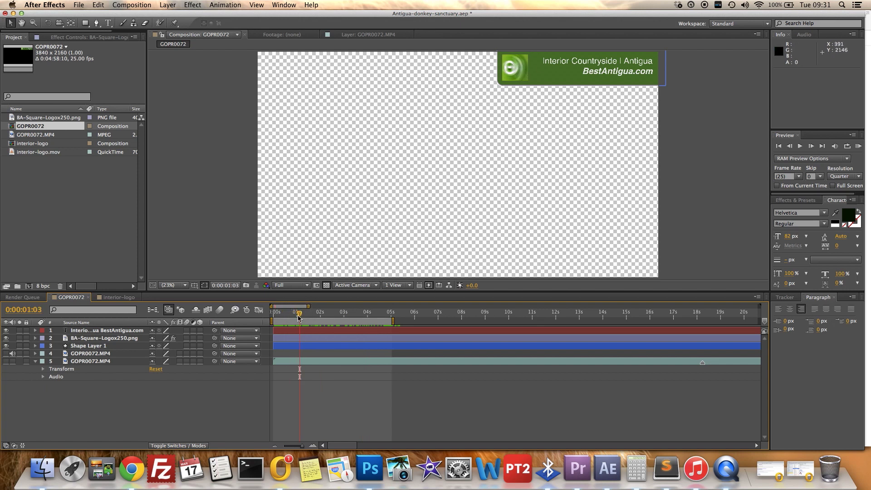
left_click_drag(300, 316, 393, 313)
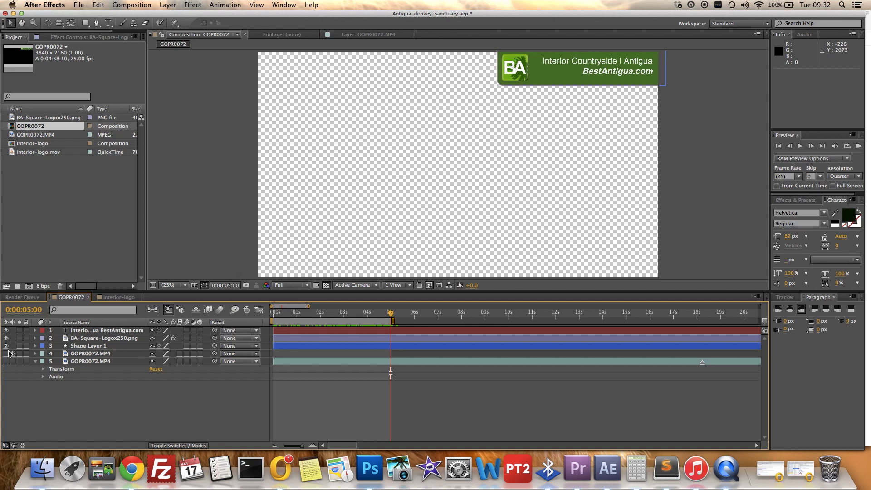
Step: Clear every existing item out of the render queue
left_click(143, 7)
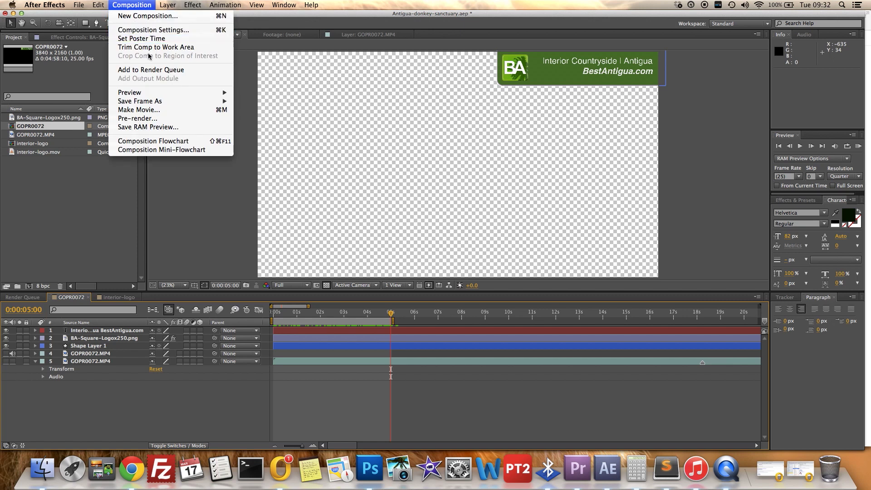
left_click(146, 111)
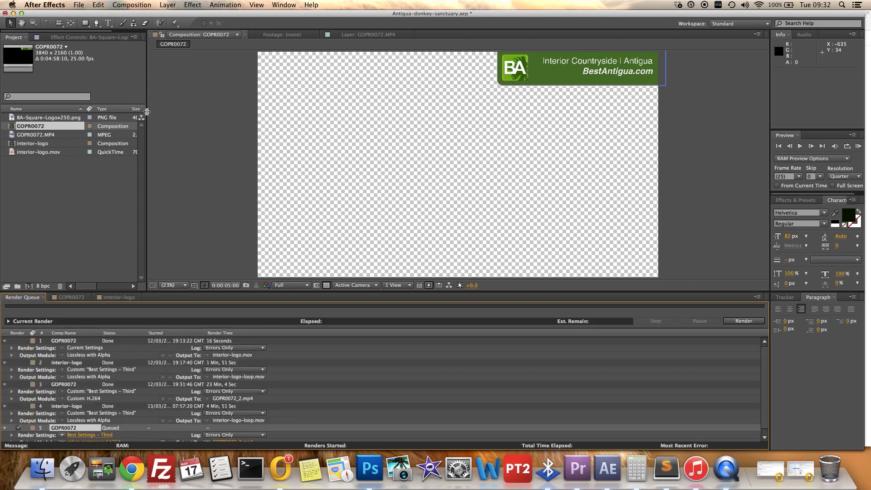
left_click(318, 379)
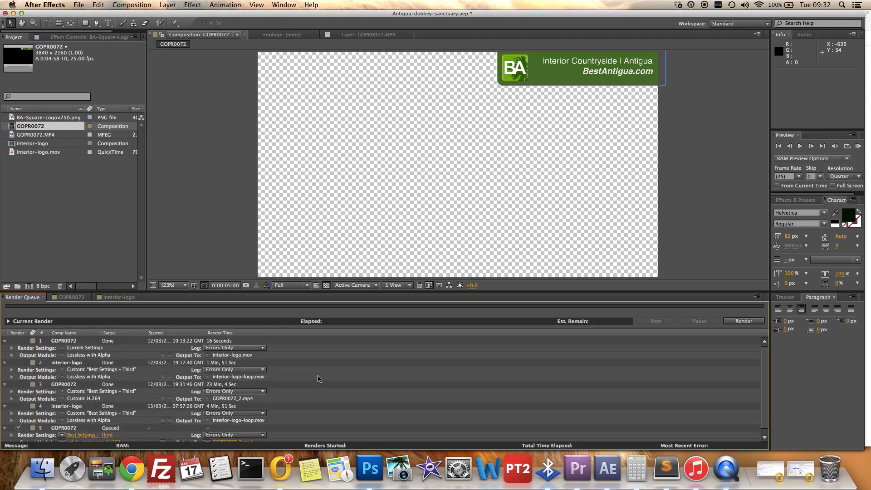
key("super+a")
key("Delete")
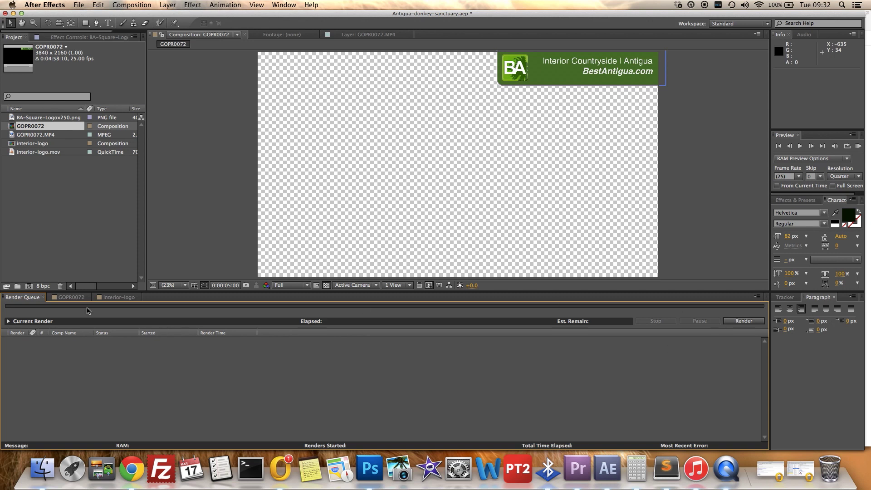
Step: Queue GOPR0072 and set its render resolution to Half (1920 x 1080)
left_click(73, 298)
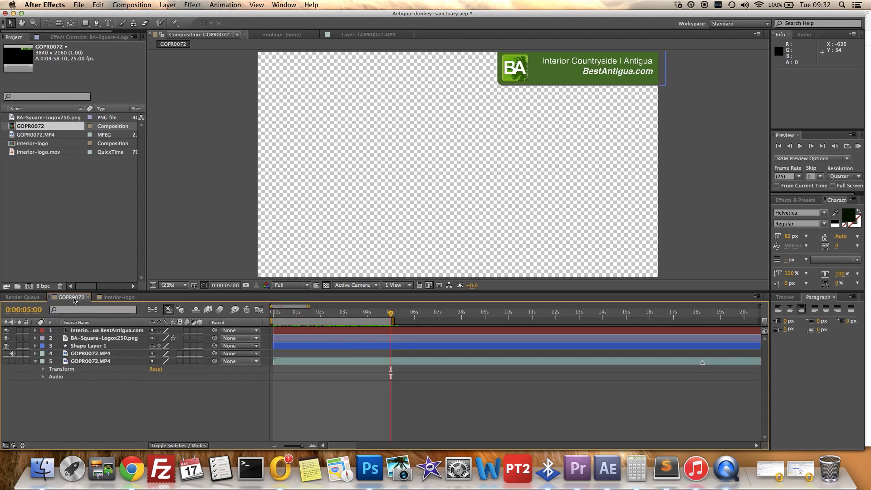
key("super+m")
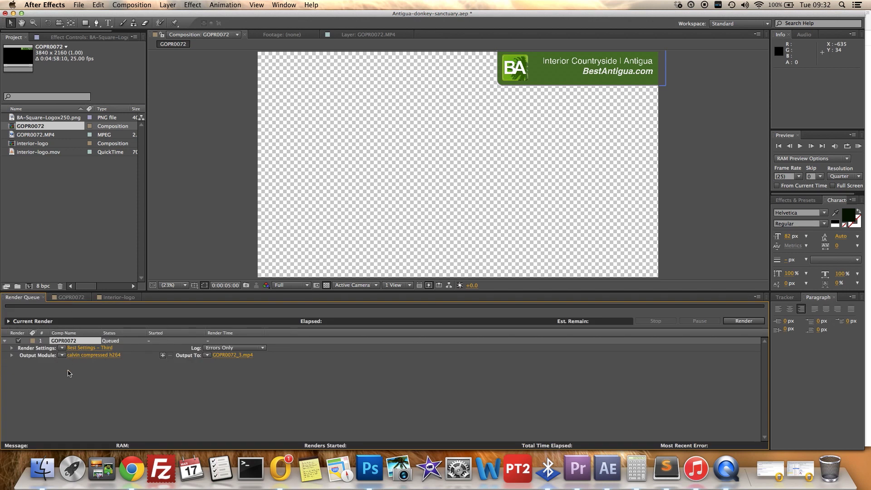
left_click(83, 348)
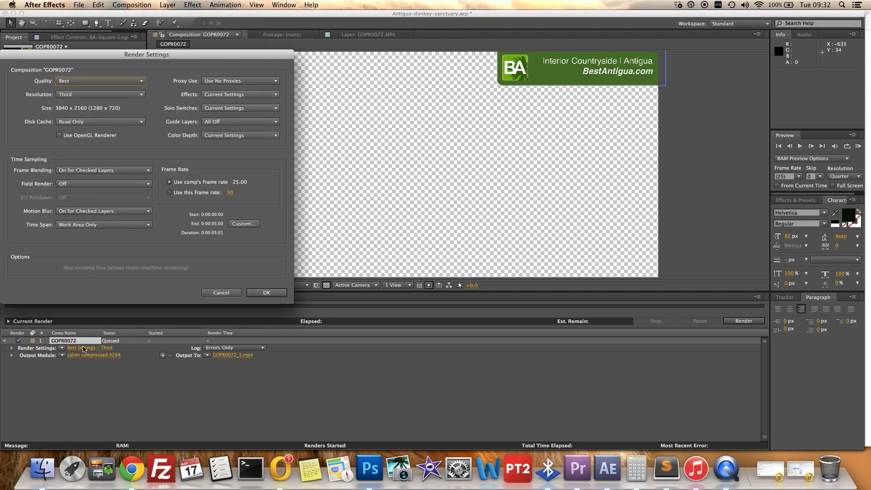
left_click(142, 95)
left_click(107, 126)
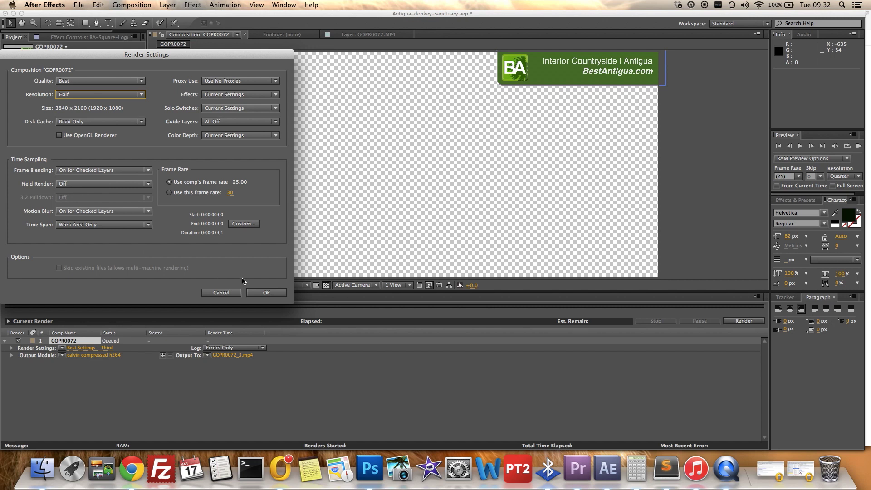
Step: Confirm the render settings and set the Output Module to Lossless
left_click(268, 292)
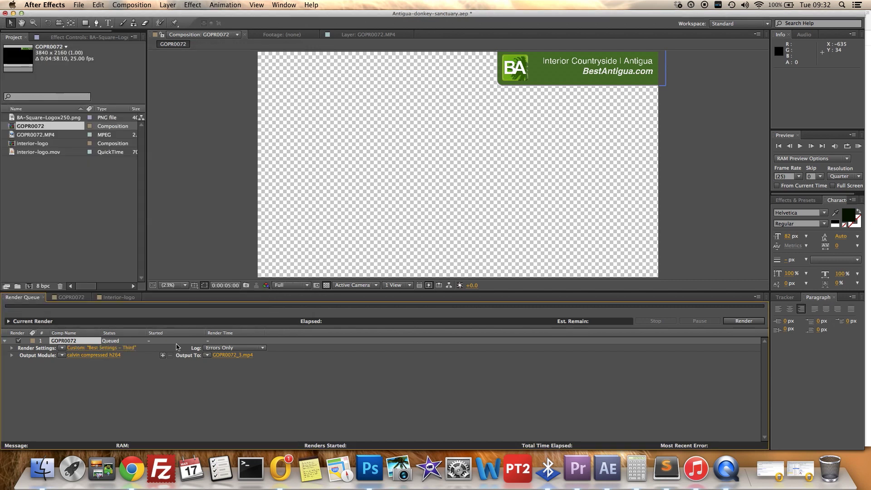
left_click(63, 355)
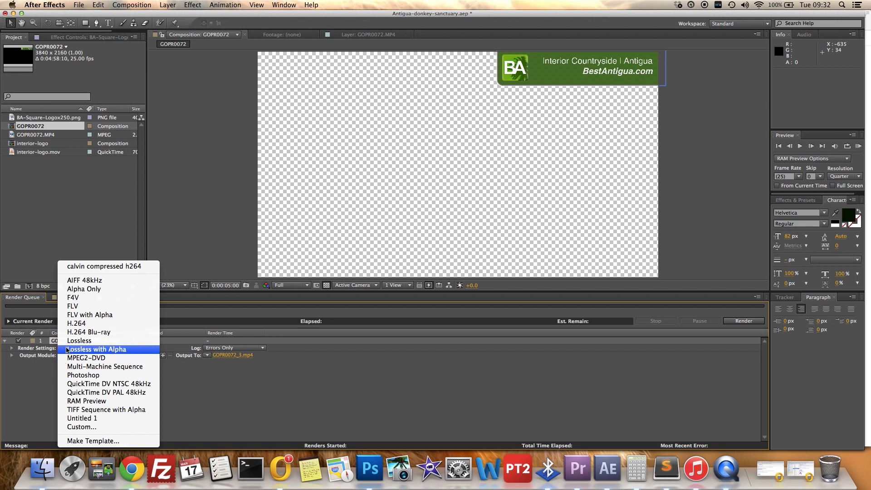
left_click(76, 340)
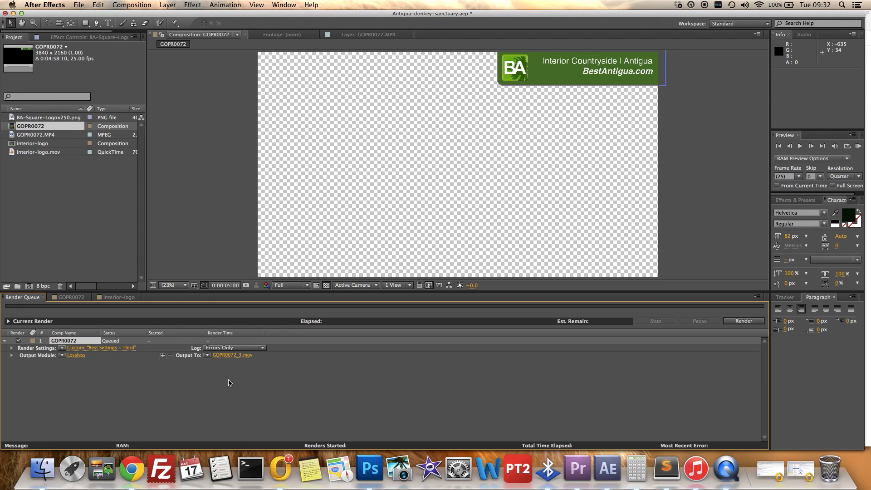
Step: Set the output file to interior-logo.mov, replacing the existing file
left_click(237, 356)
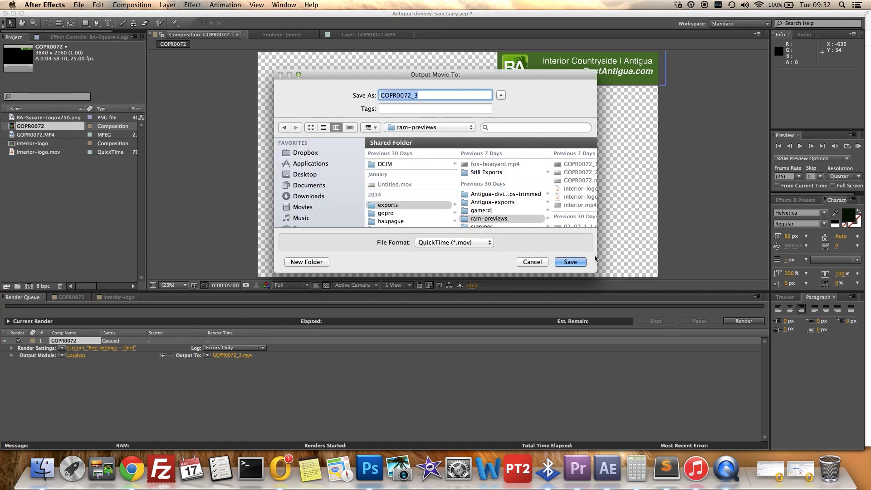
left_click_drag(596, 271, 784, 363)
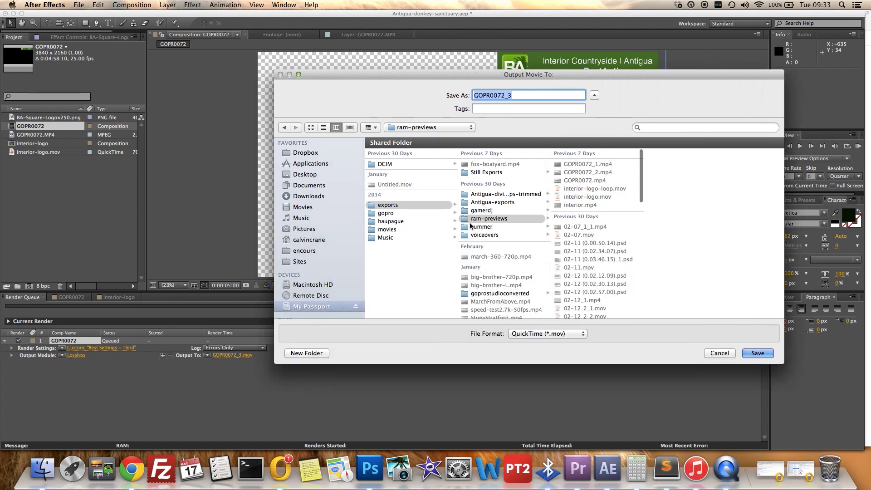
left_click(575, 198)
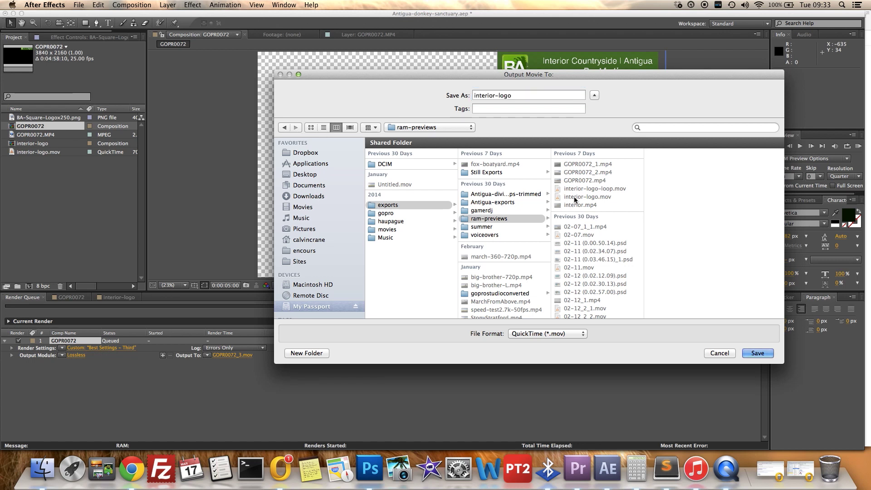
left_click(758, 353)
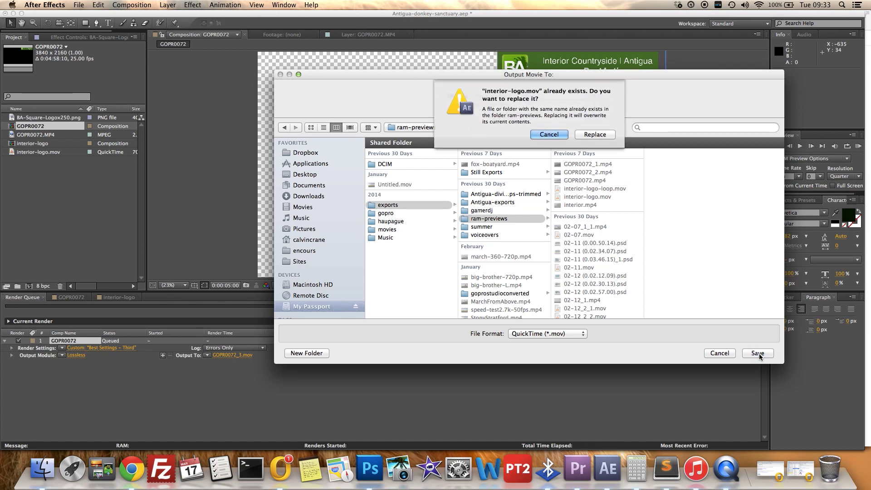
left_click(586, 135)
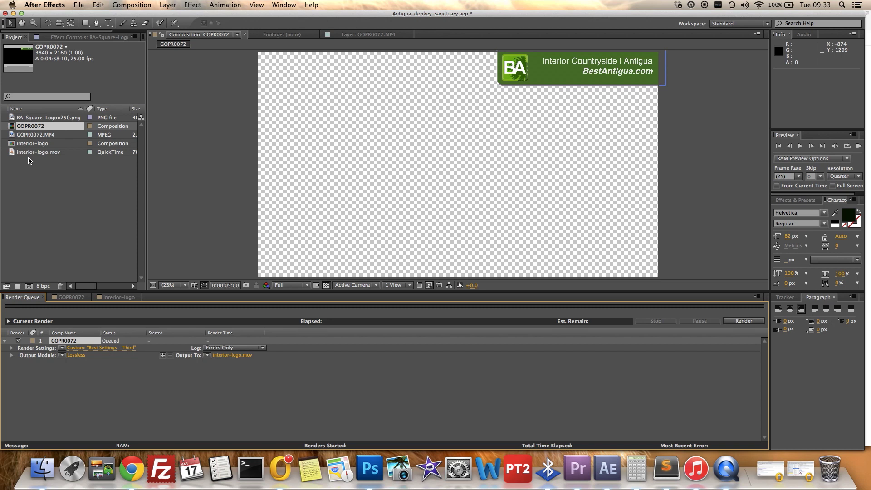
Step: In GOPR0072, put the playhead at 0s and stretch the work area end to about 7 seconds
left_click(71, 297)
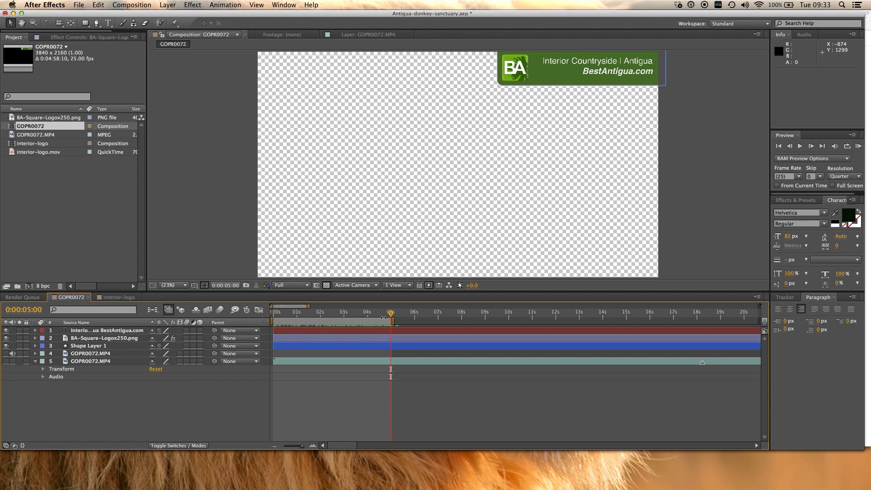
mouse_move(391, 313)
left_mouse_down()
mouse_move(272, 312)
mouse_move(391, 316)
left_mouse_up()
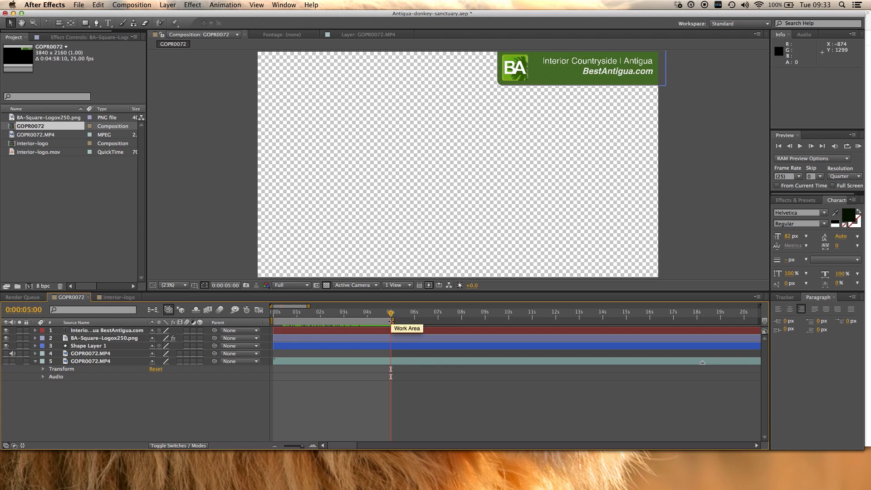
left_click_drag(393, 320, 274, 305)
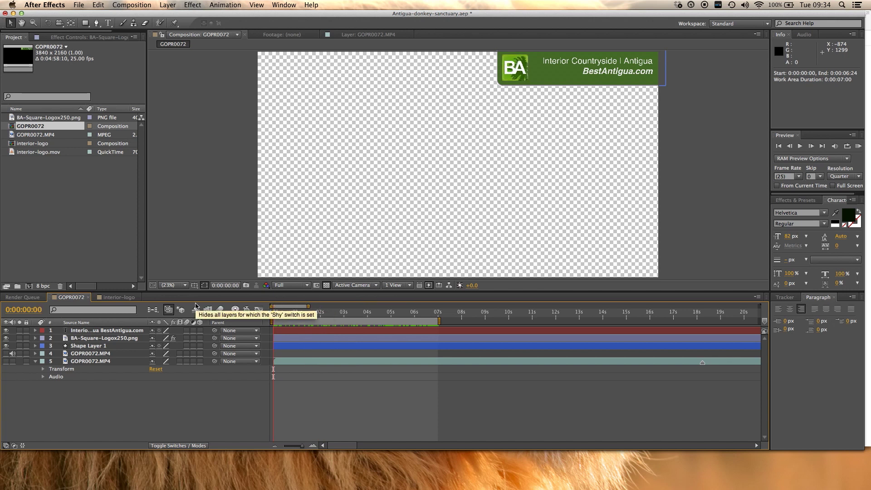
Step: Render the queued GOPR0072 movie, approving the overwrite of interior-logo.mov
left_click(29, 299)
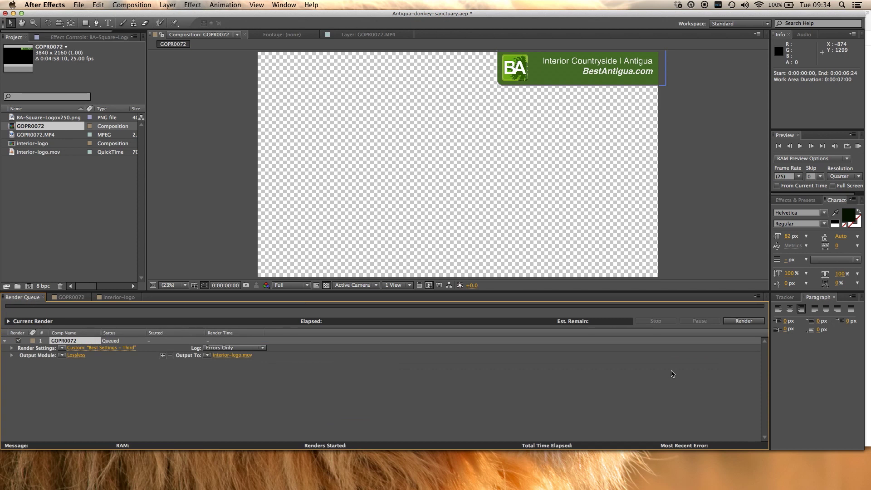
left_click(749, 322)
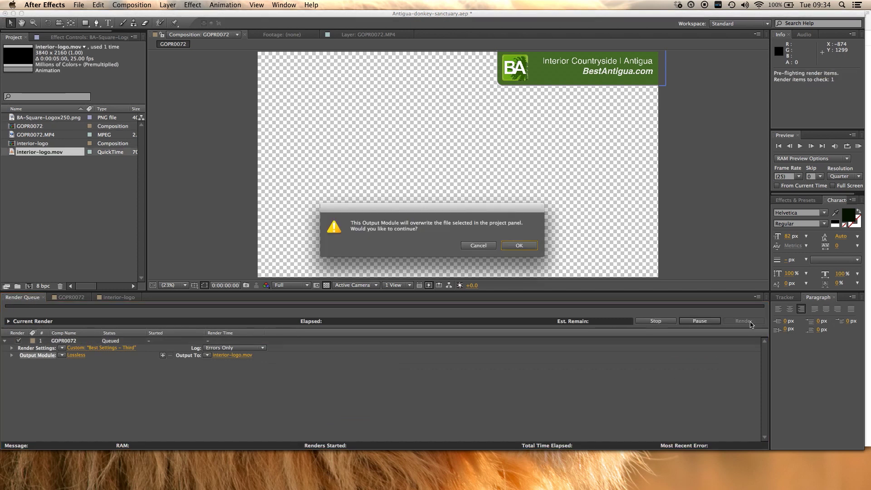
left_click(525, 247)
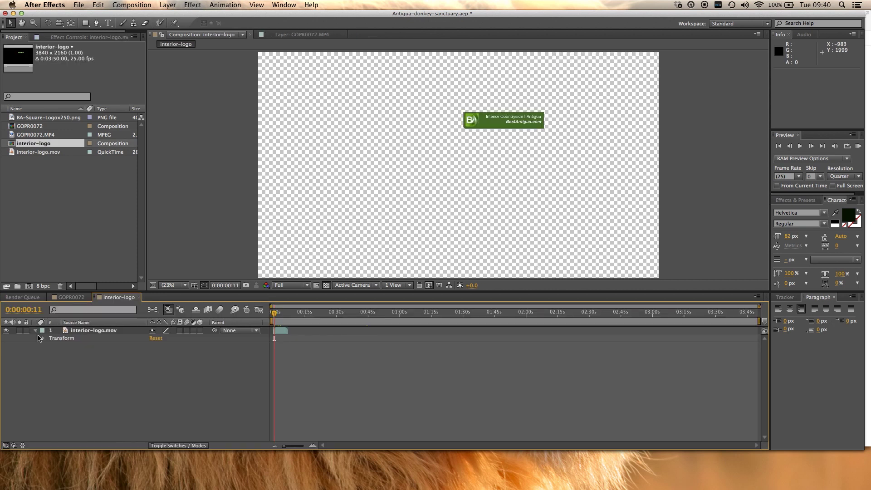
Step: Restore the interior-logo.mov layer, show its Time Remap loopOut cycle expression, and scrub the loop
left_click(44, 339)
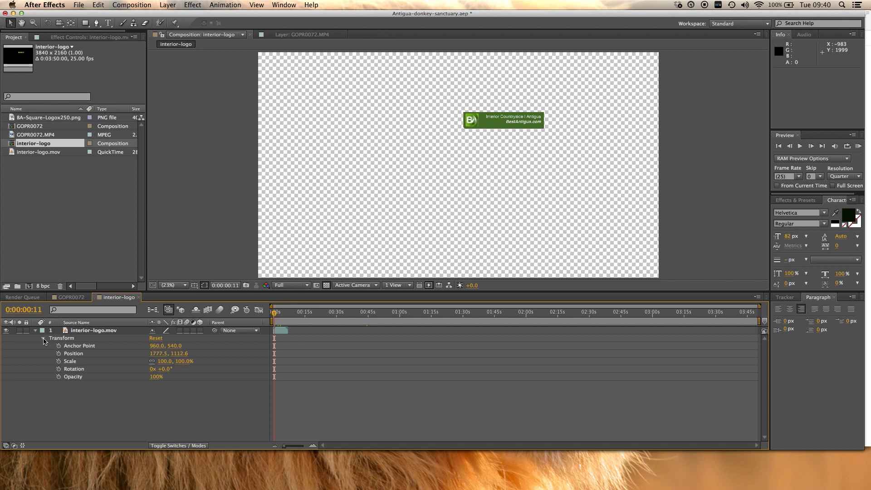
left_click(36, 332)
key("super+z")
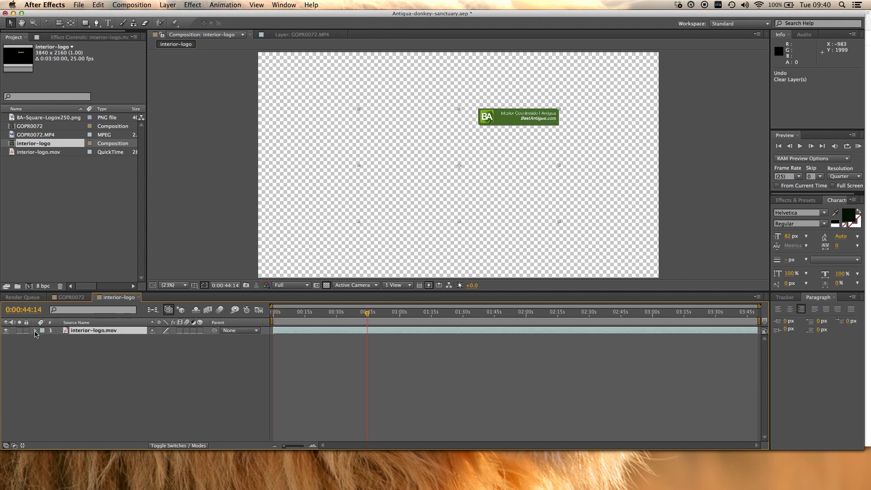
left_click(35, 332)
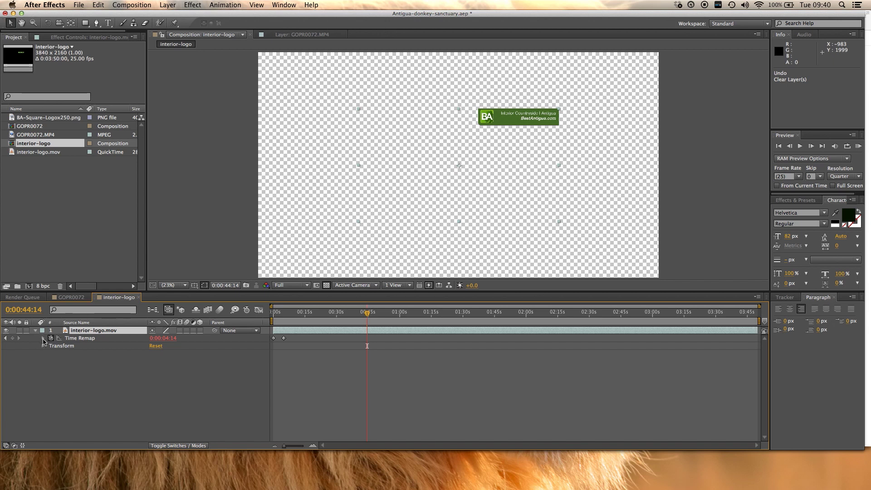
left_click(43, 340)
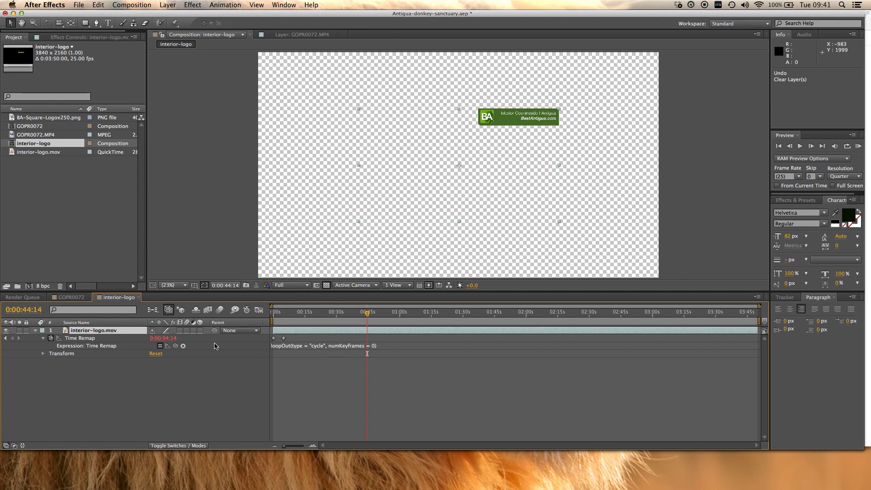
left_click_drag(366, 313, 328, 314)
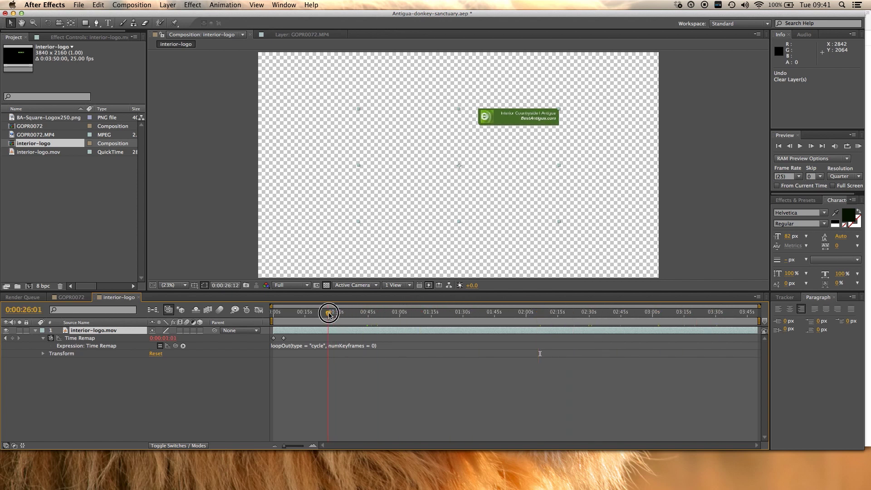
Step: Change the interior-logo composition height from 2160 to 1080, giving 1920 x 1080 HDTV 1080 25
left_click(126, 5)
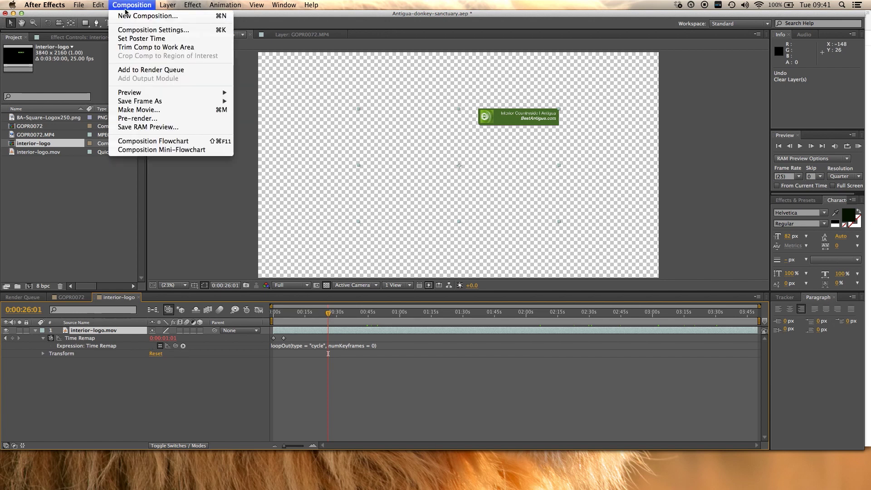
left_click(136, 30)
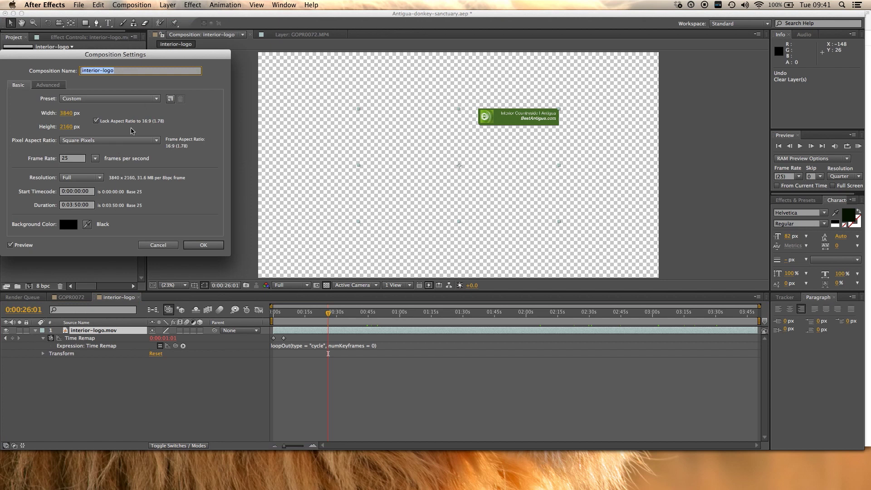
left_click(68, 127)
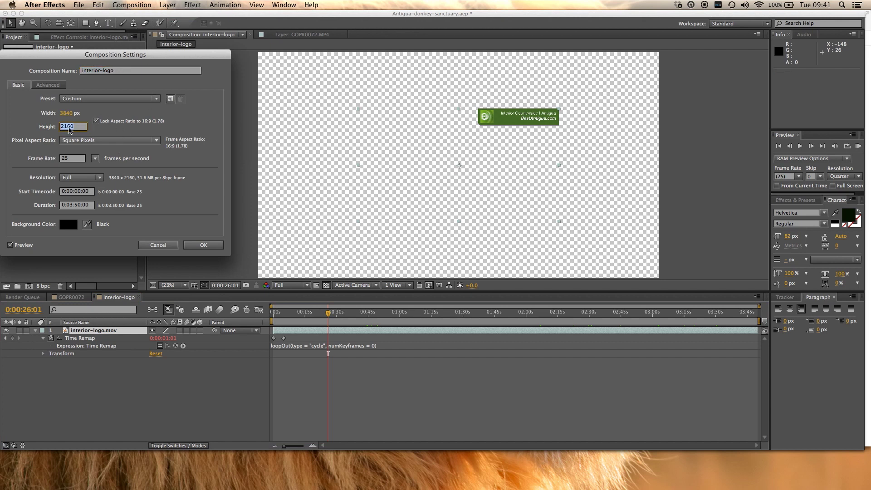
type("1080")
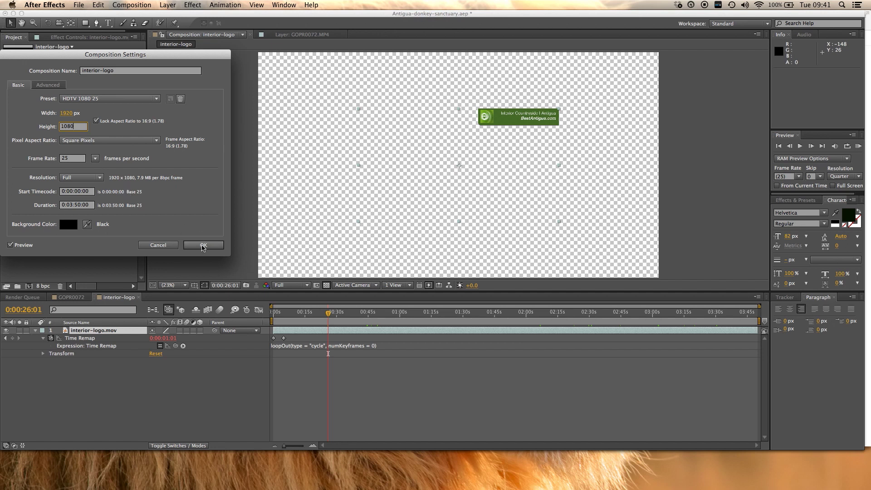
Step: Apply the 1920 x 1080 composition size and scrub back to an earlier logo frame
left_click(203, 244)
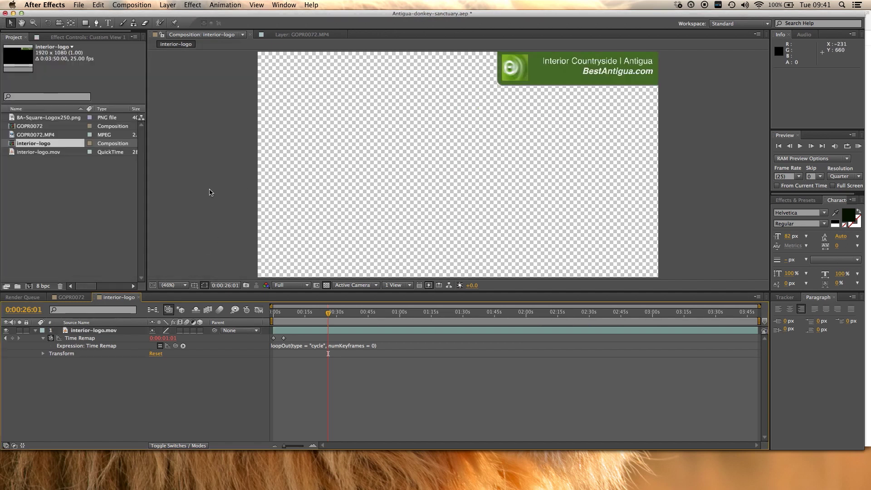
left_click_drag(328, 313, 287, 311)
left_click(133, 5)
Step: Change the interior-logo composition duration from 0:03:50:00 to 0:06:00:00
left_click(136, 31)
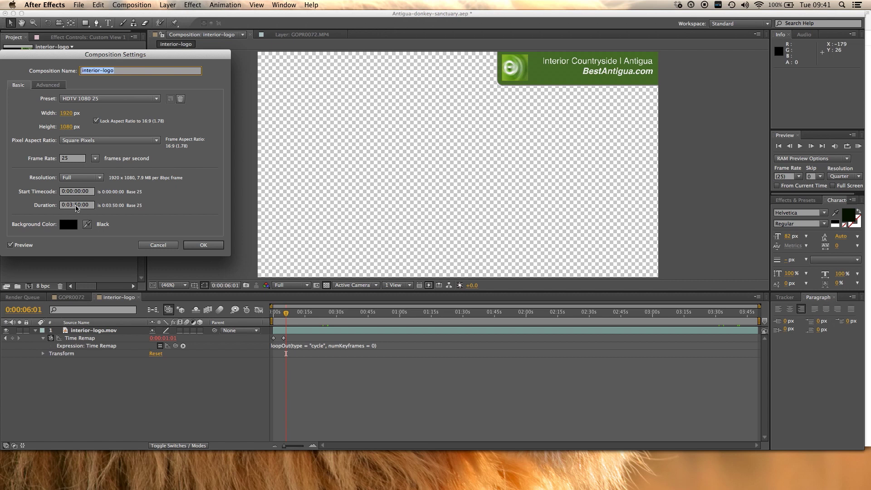
left_click(76, 207)
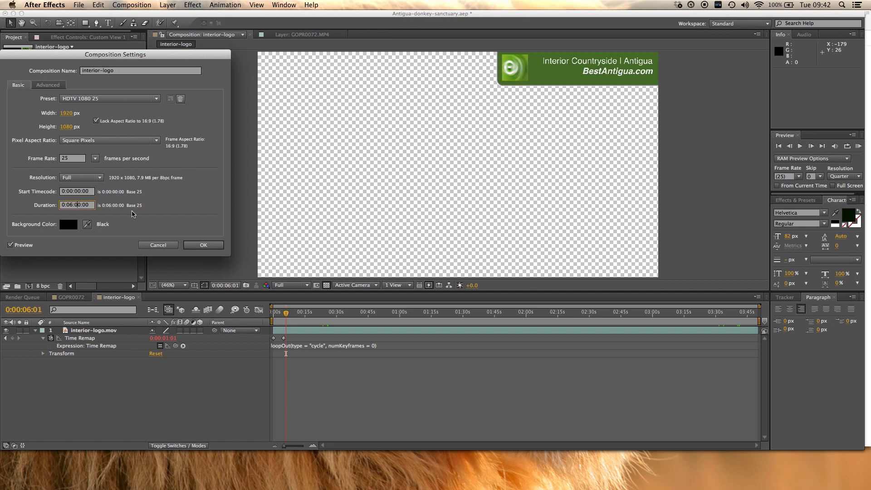
left_click(204, 245)
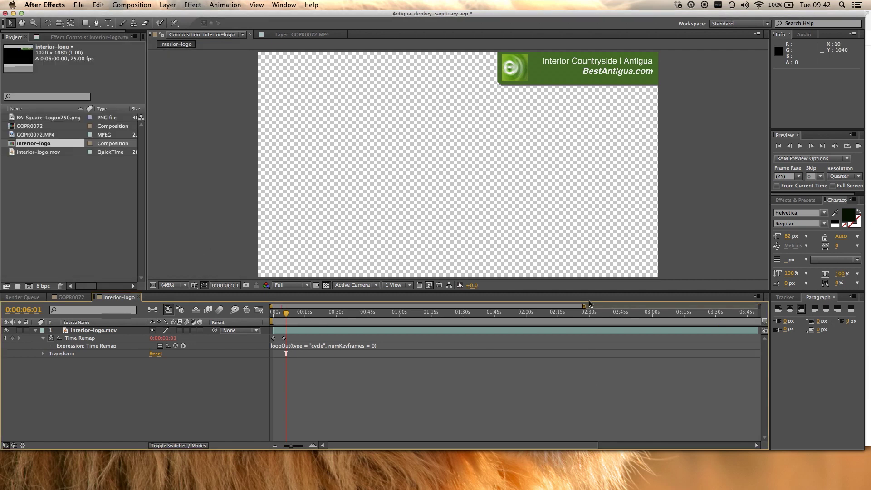
Step: Zoom the timeline out and drag the interior-logo.mov out-point to the six-minute comp end
left_click_drag(584, 306, 760, 308)
left_click_drag(583, 329, 760, 336)
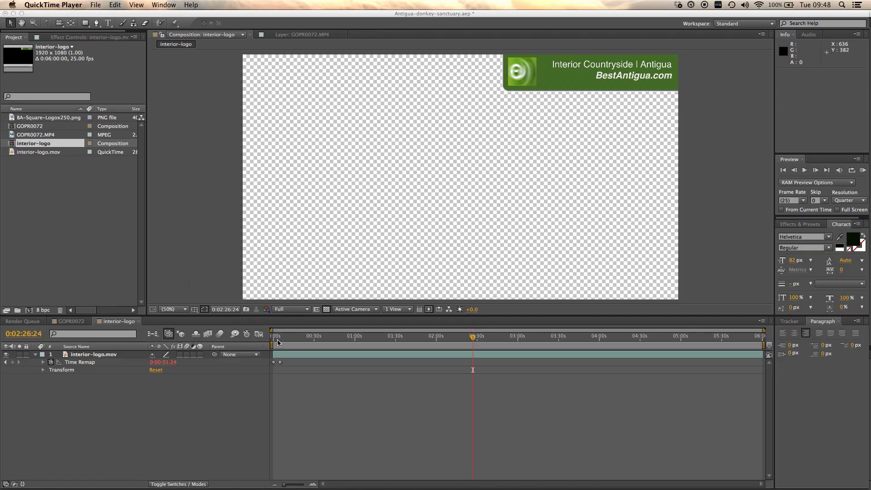
Step: Delete the first Time Remap keyframe, then remove Time Remap from the logo layer
left_click(473, 337)
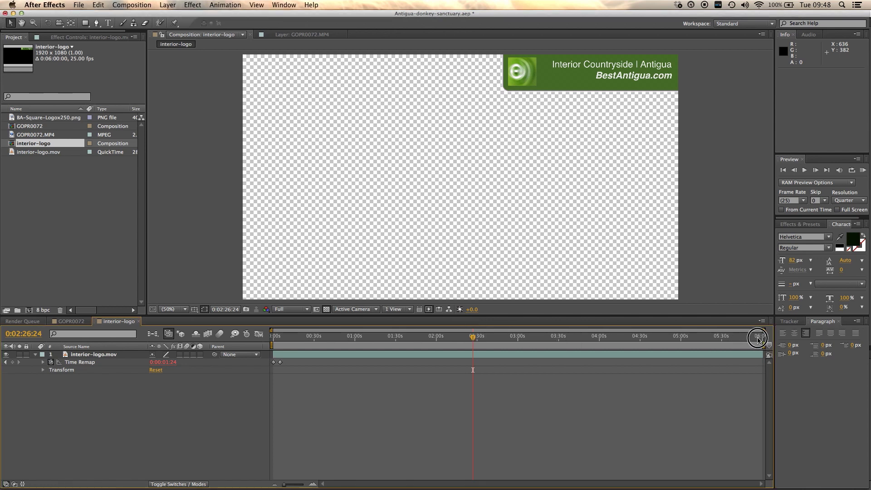
left_click_drag(760, 338, 276, 349)
left_click(274, 363)
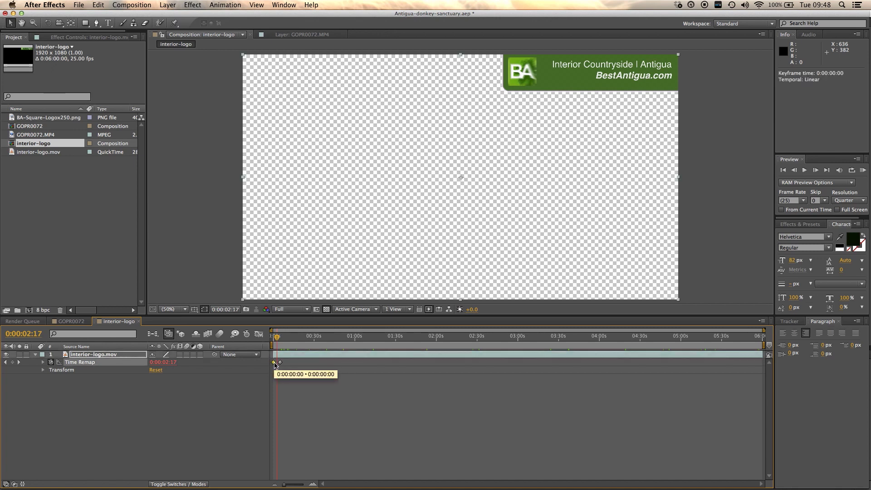
key("Delete")
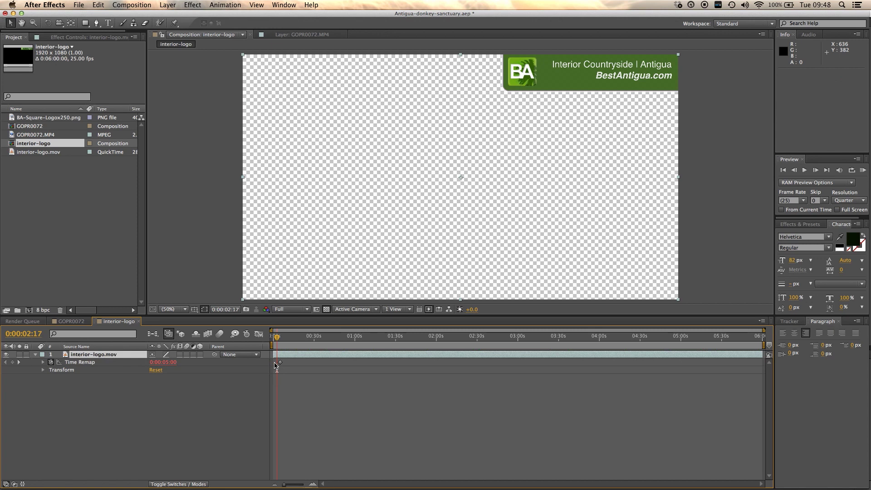
left_click(43, 363)
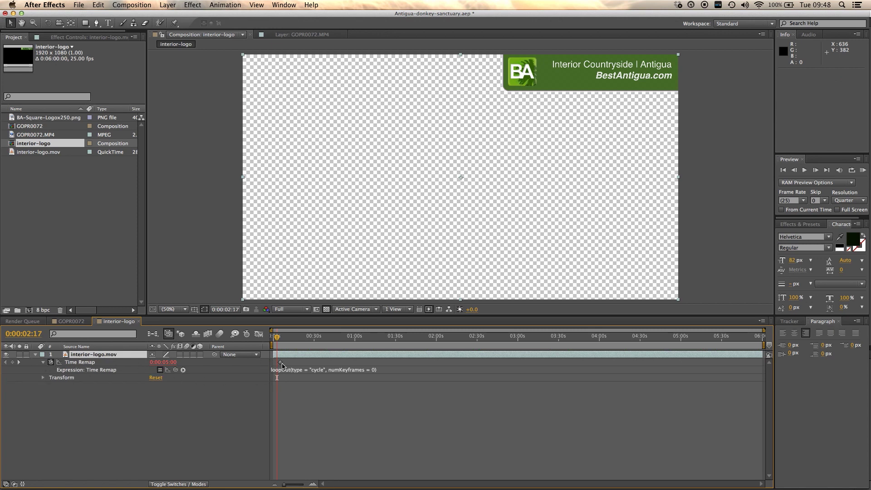
left_click(281, 363)
key("Delete")
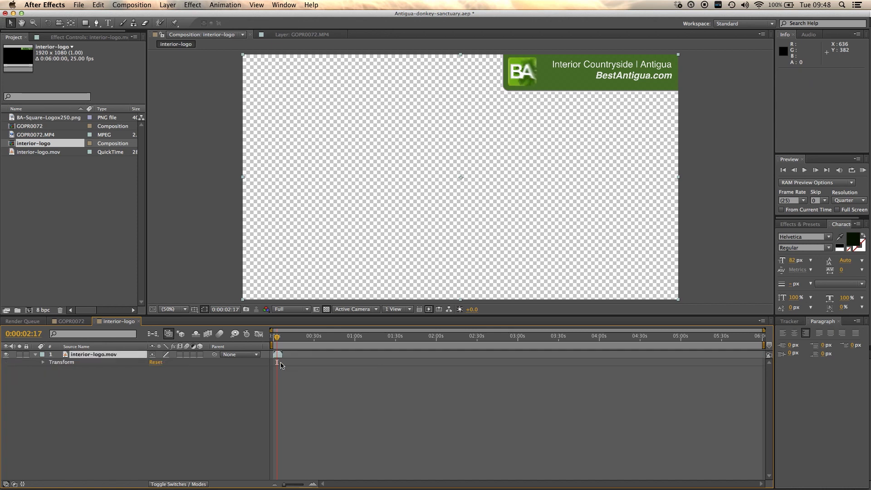
left_click_drag(278, 336, 280, 336)
Step: Undo both deletions, reveal the loopOut cycle expression, and scrub to 0:00:05:00
left_click(36, 357)
left_click(35, 357)
key("super+z")
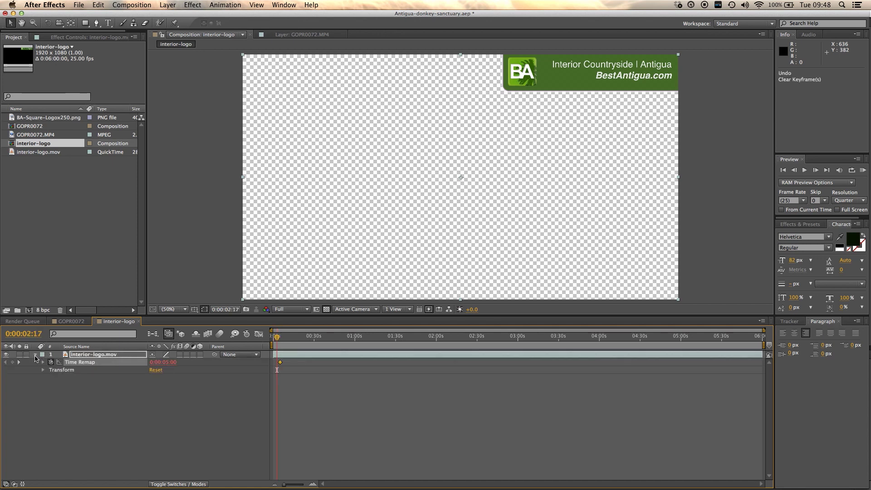
key("super+z")
left_click(44, 363)
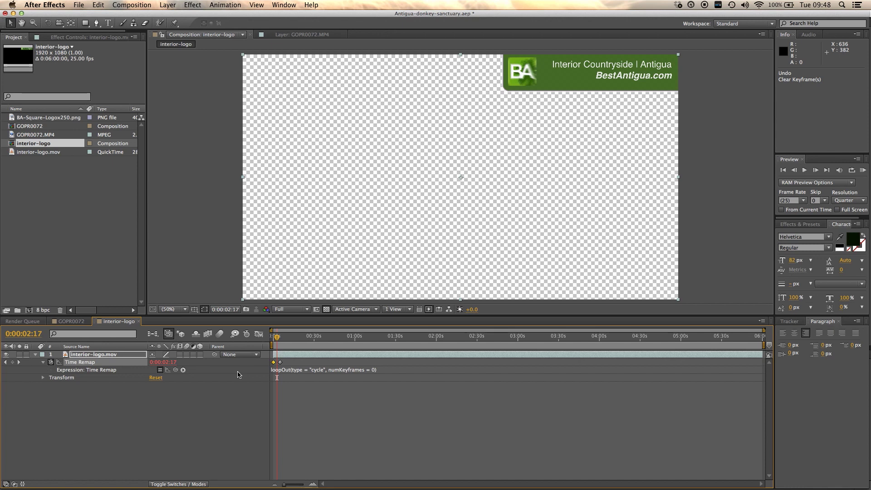
left_click(275, 338)
left_click_drag(275, 338, 280, 339)
left_click(280, 362)
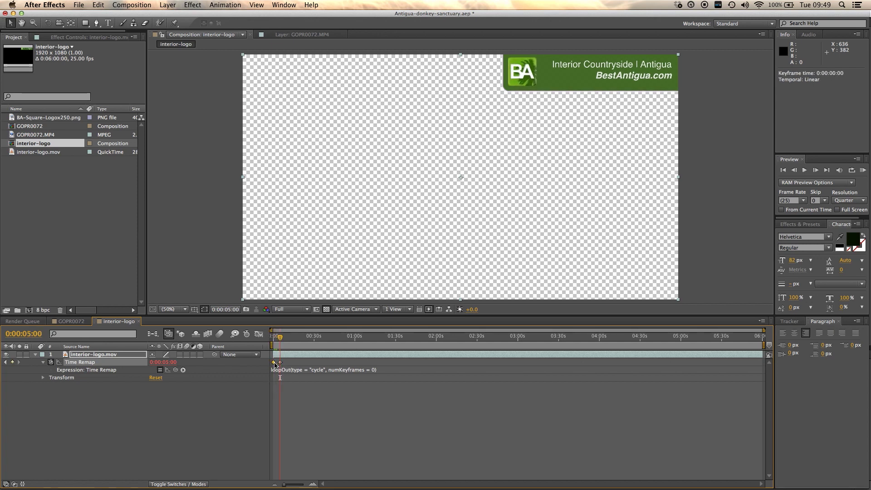
left_click_drag(280, 338, 281, 337)
left_click_drag(282, 338, 389, 336)
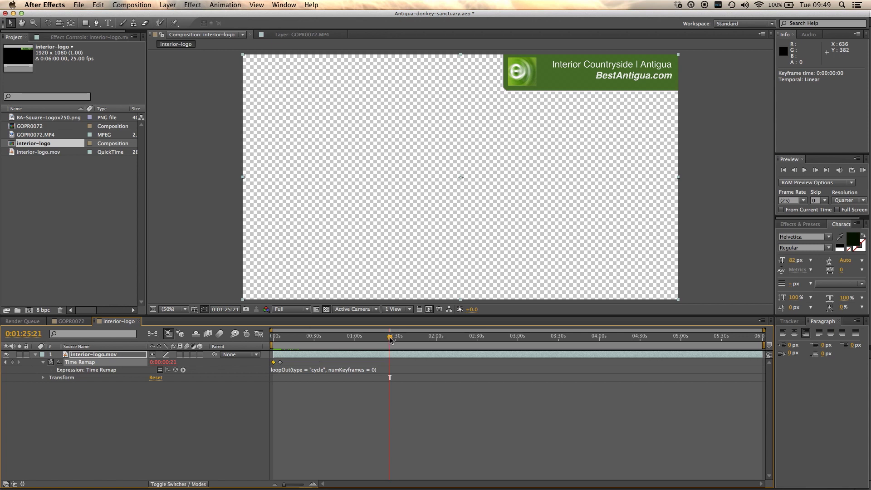
left_click_drag(390, 338, 288, 337)
mouse_move(289, 338)
left_mouse_down()
mouse_move(270, 336)
mouse_move(280, 336)
left_mouse_up()
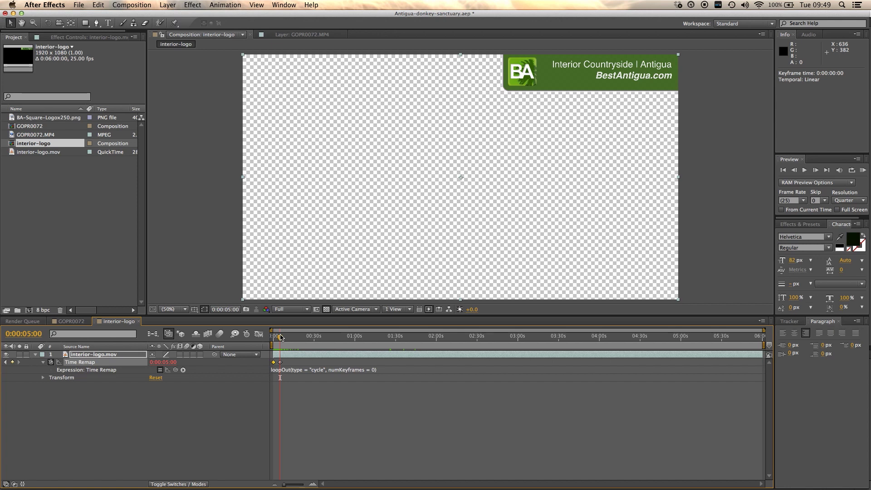
mouse_move(280, 337)
left_mouse_down()
mouse_move(311, 338)
mouse_move(285, 338)
left_mouse_up()
left_click(431, 338)
left_click_drag(431, 343, 274, 336)
left_click(202, 236)
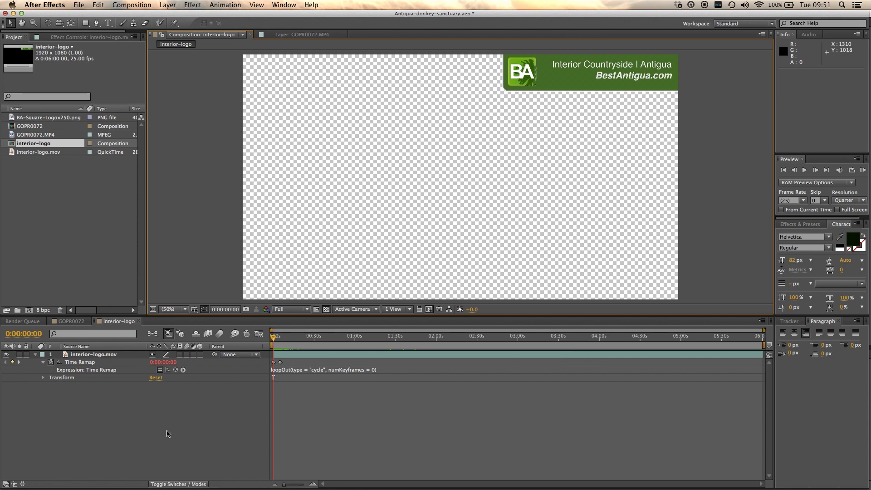
Step: Add interior-logo to the render queue with Render Settings at Full resolution
key("super+m")
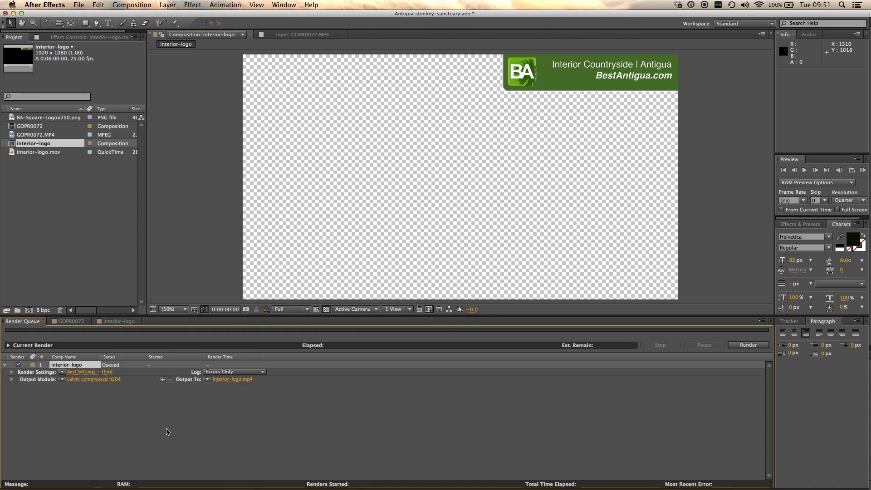
left_click(62, 372)
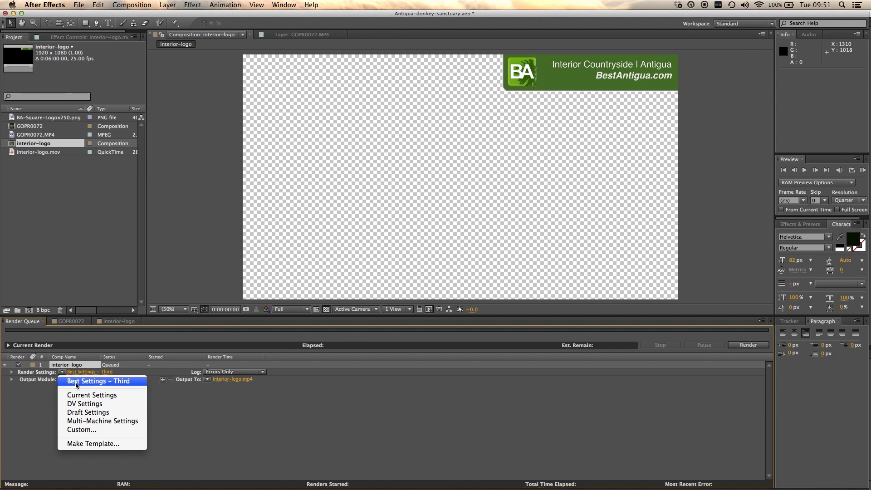
left_click(77, 382)
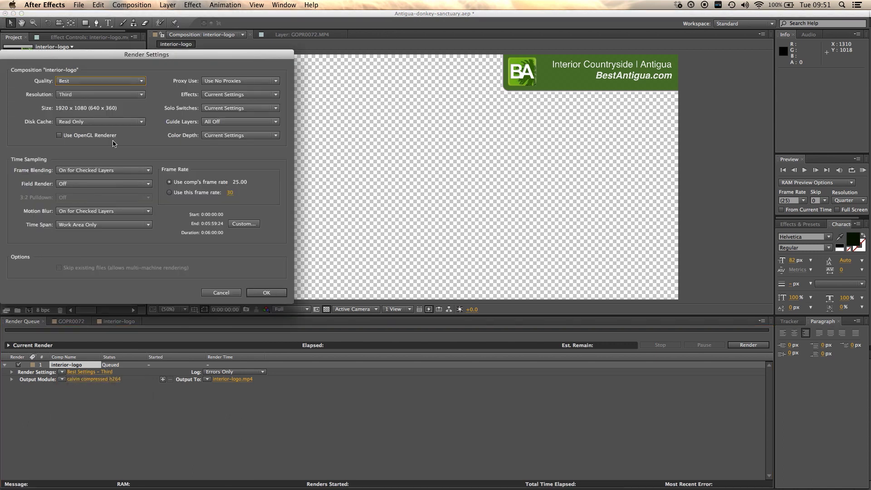
left_click(141, 94)
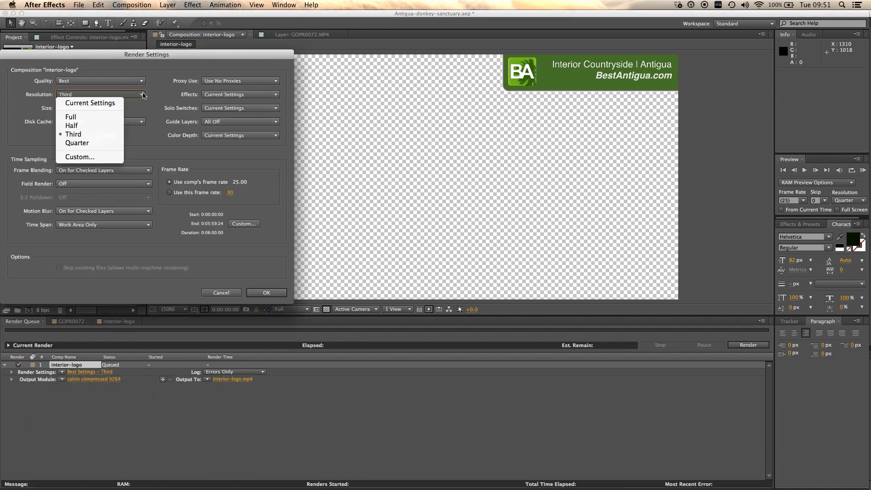
left_click(96, 119)
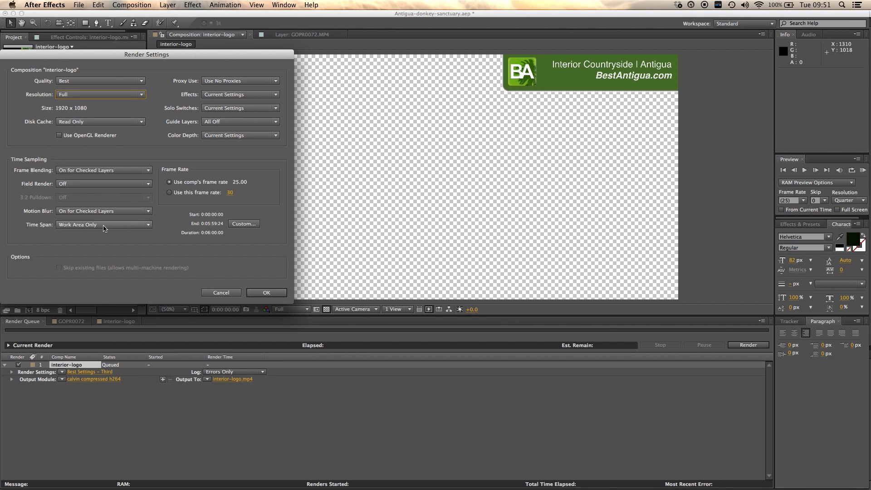
left_click(266, 293)
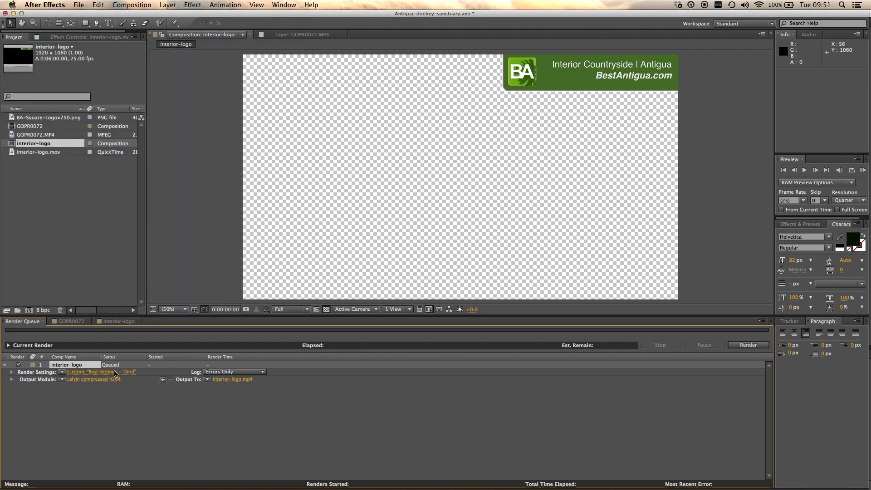
Step: Set the queued item's Output Module to Lossless with Alpha
left_click(104, 380)
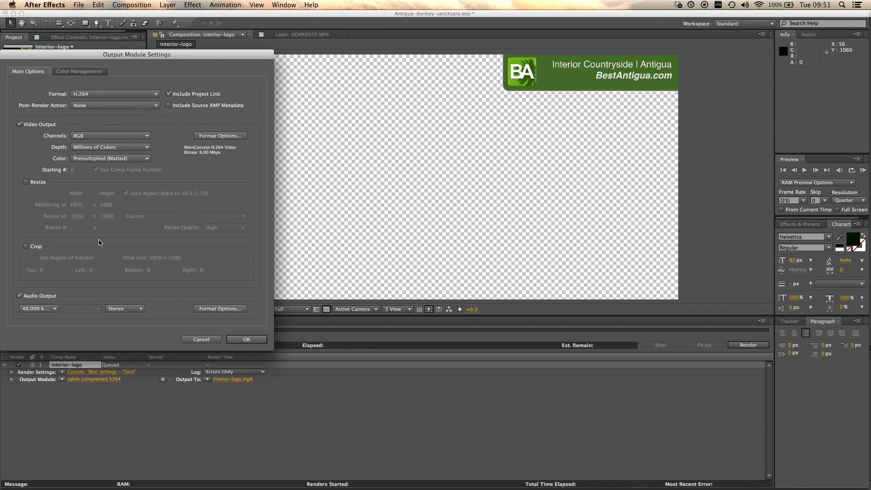
left_click(206, 340)
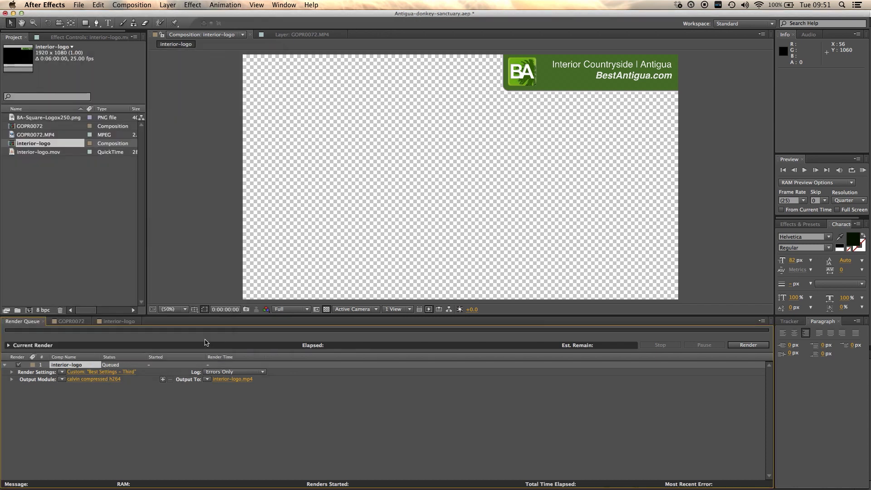
left_click(64, 380)
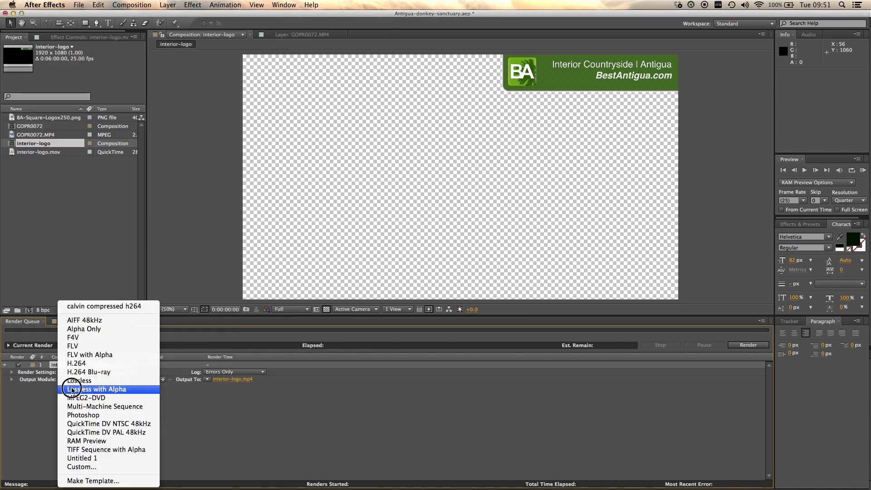
left_click(67, 389)
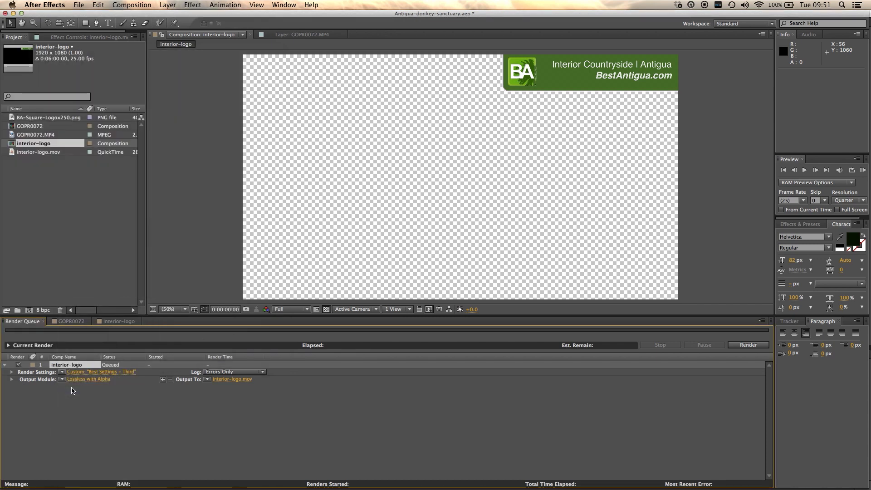
Step: Rename the output to interior-logo-loop.mov and start rendering
left_click(226, 380)
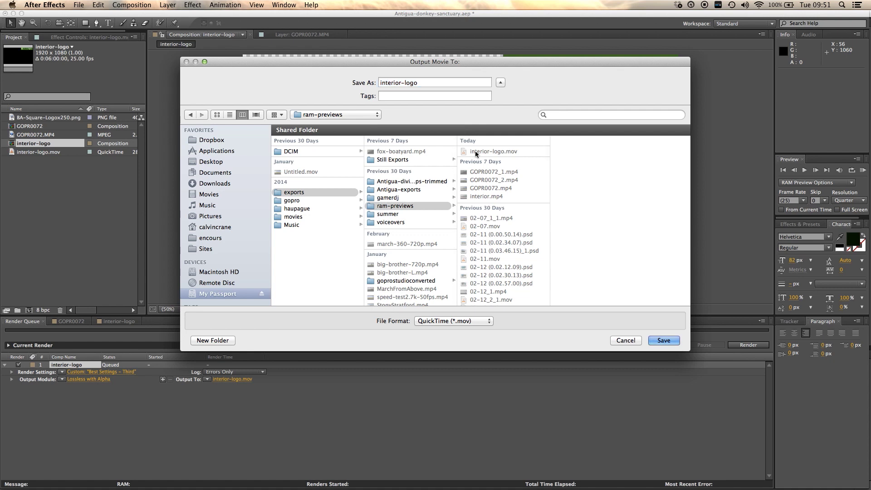
left_click(431, 85)
type("-lo")
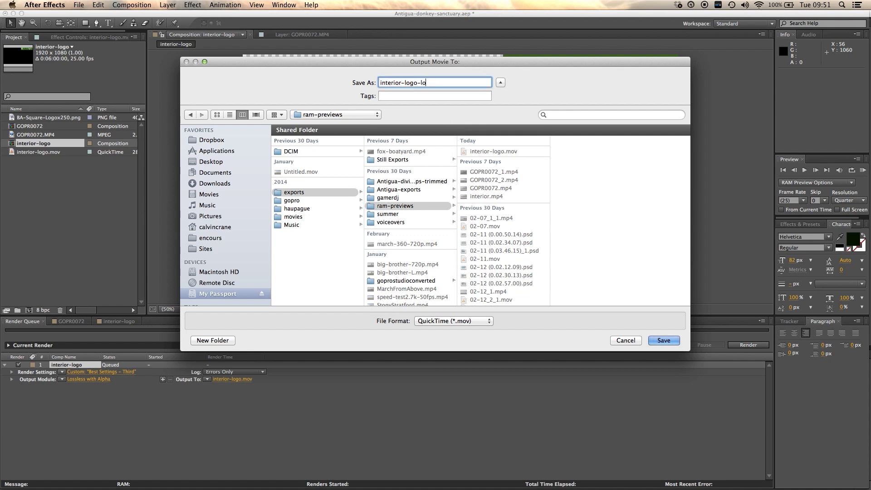
type("op")
left_click(662, 341)
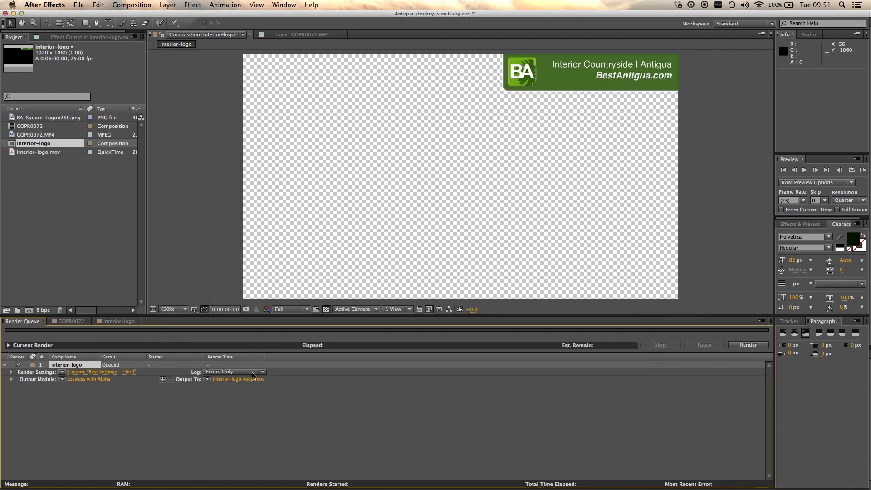
left_click(744, 345)
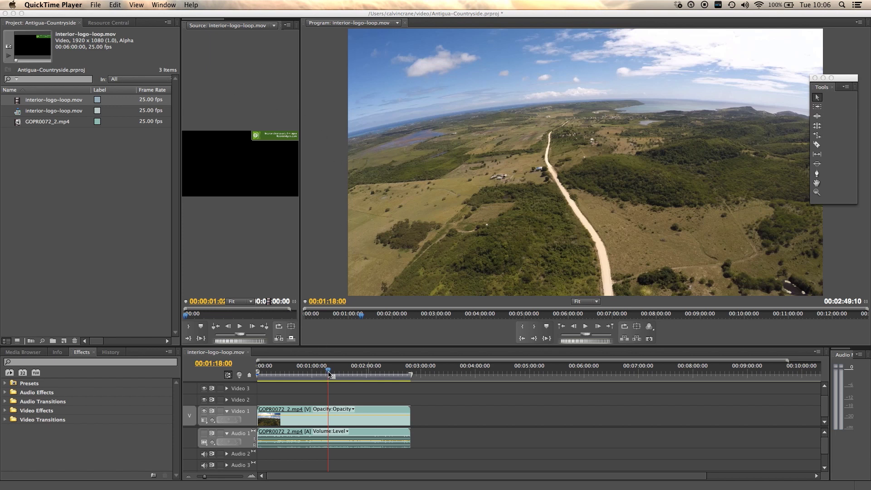
Step: In Premiere Pro, scrub the aerial clip, mute Audio 1, and select interior-logo-loop.mov
left_click(329, 373)
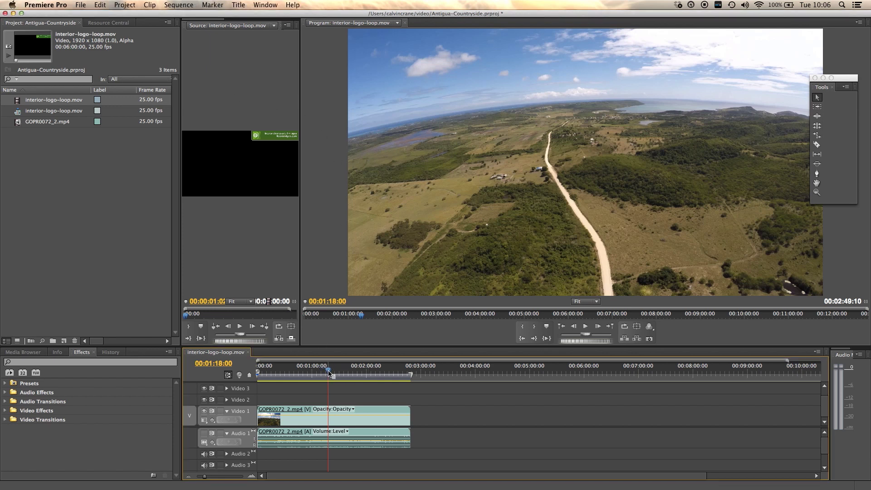
left_click_drag(330, 373, 268, 373)
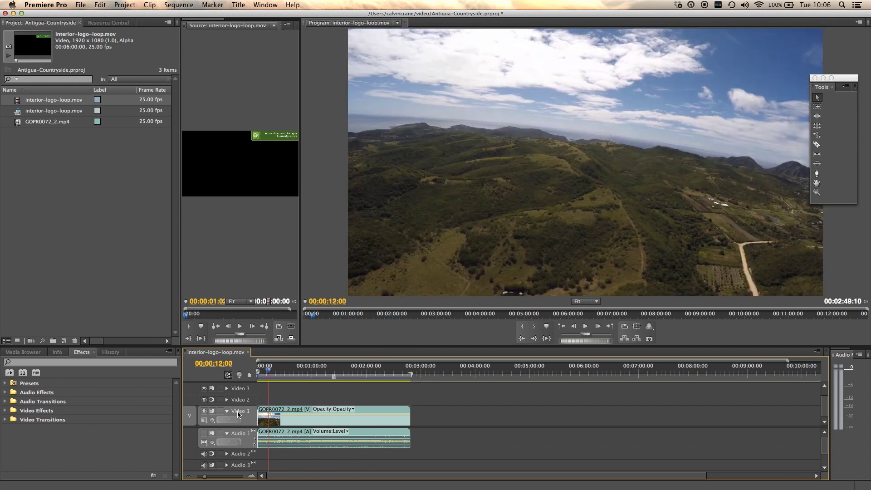
left_click(204, 435)
mouse_move(269, 372)
left_mouse_down()
mouse_move(259, 373)
mouse_move(302, 373)
mouse_move(258, 370)
left_mouse_up()
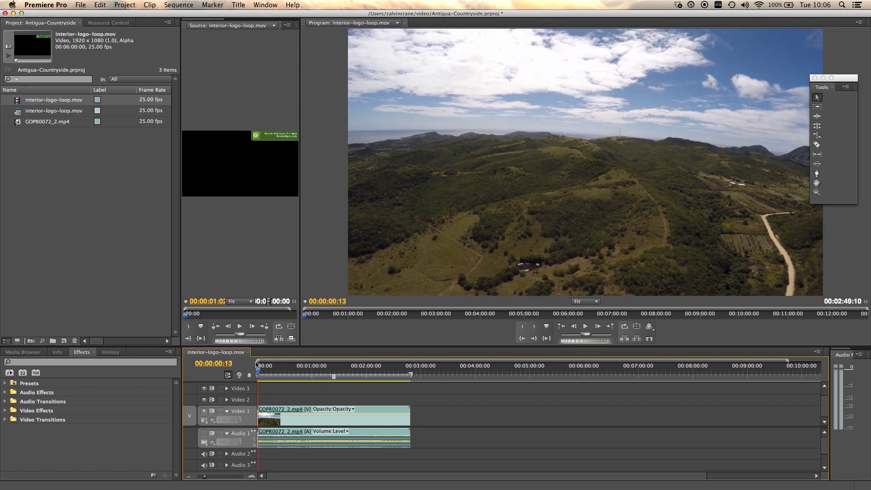
left_click(47, 146)
left_click(19, 101)
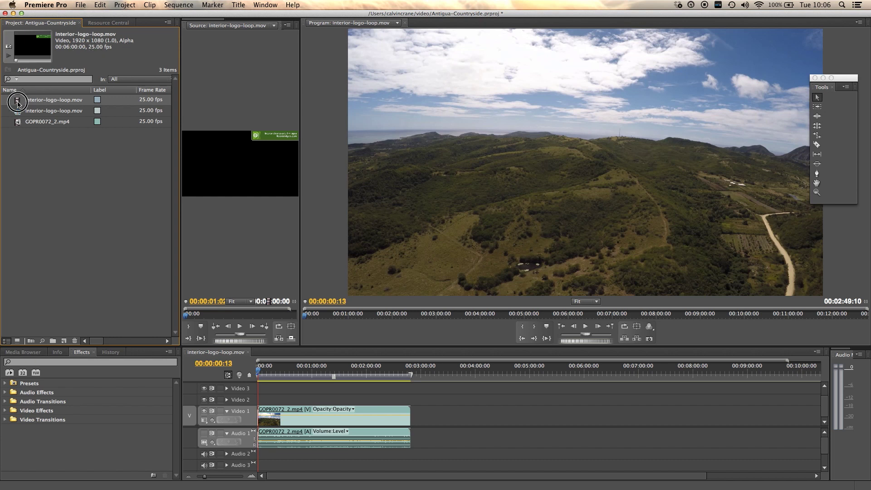
Step: Place interior-logo-loop.mov on Video 2 and trim its end to match GOPR0072_2
left_click_drag(21, 102, 262, 401)
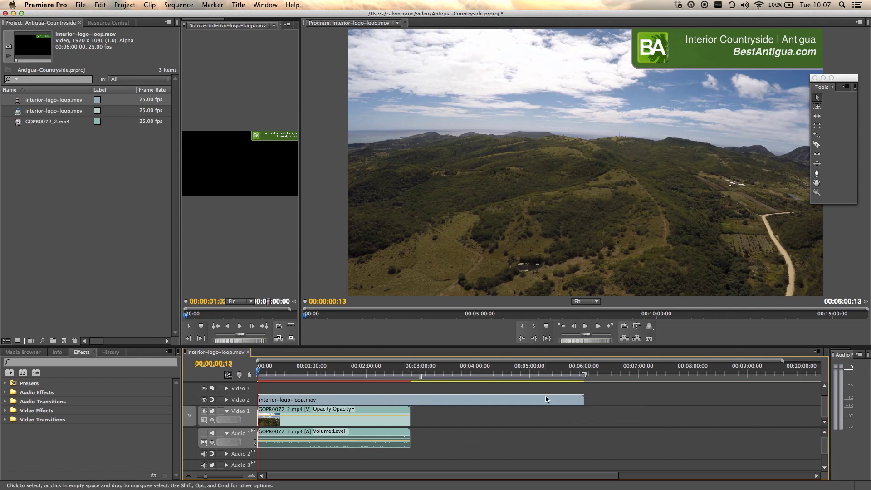
left_click_drag(582, 400, 410, 391)
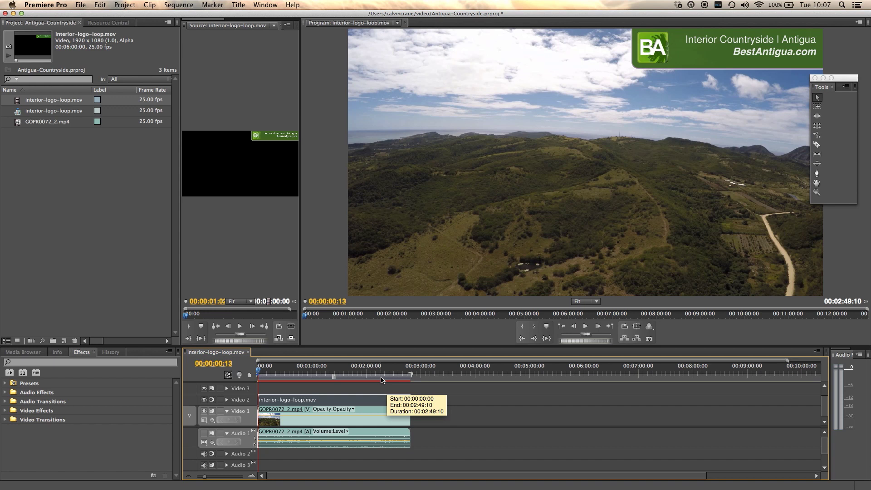
left_click_drag(259, 371, 359, 371)
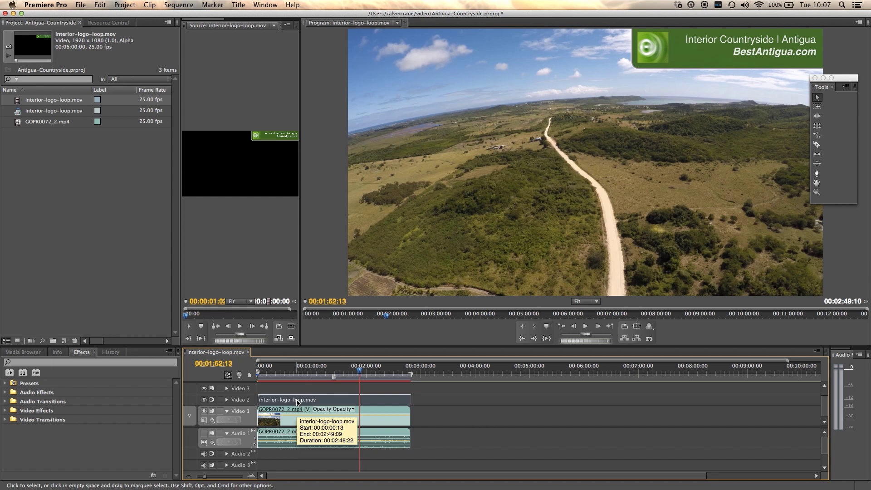
key("period")
left_click(433, 416)
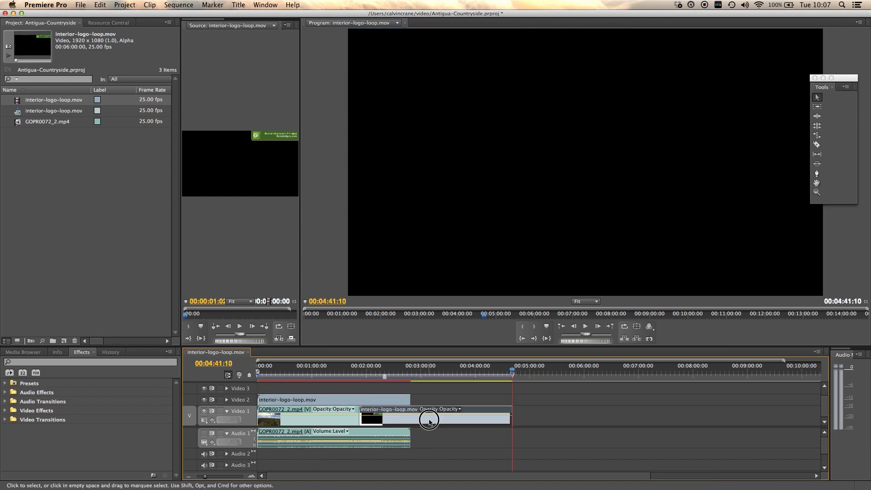
left_click_drag(433, 416, 475, 399)
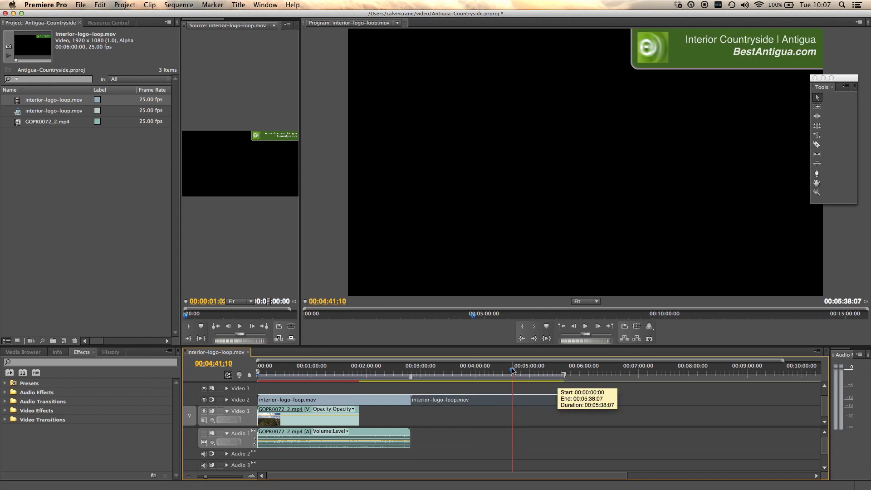
left_click_drag(513, 371, 441, 372)
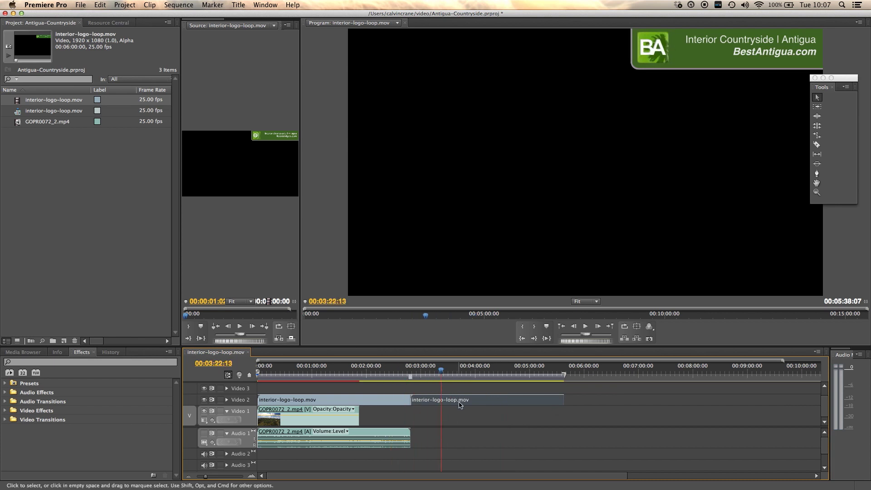
key("Delete")
left_click_drag(442, 372, 346, 365)
key("super+z")
key("super+z")
key("super+z")
key("super+z")
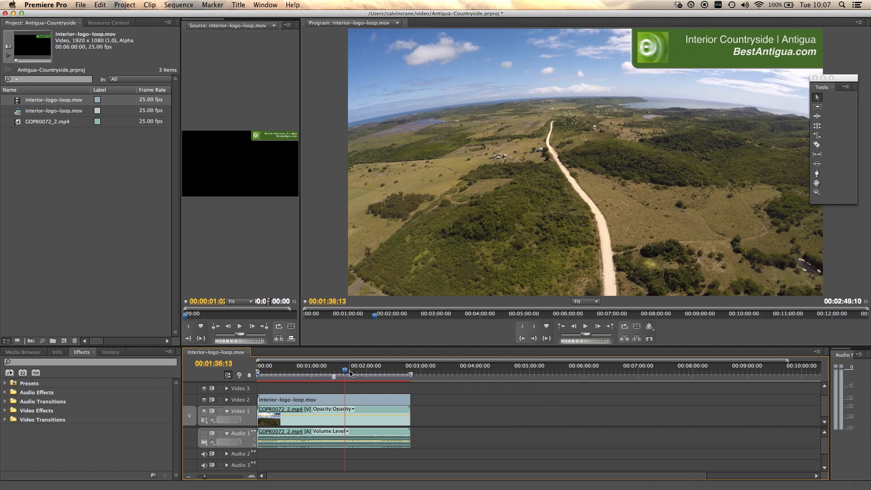
left_click(406, 368)
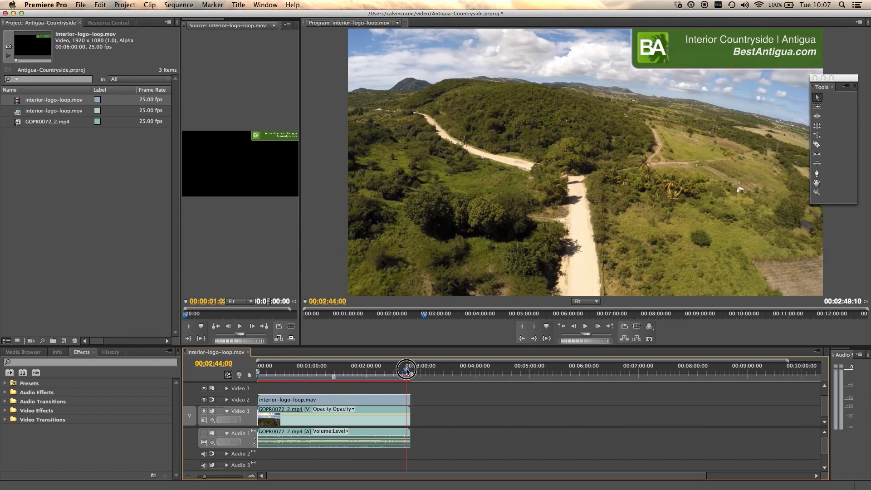
left_click_drag(409, 370, 351, 366)
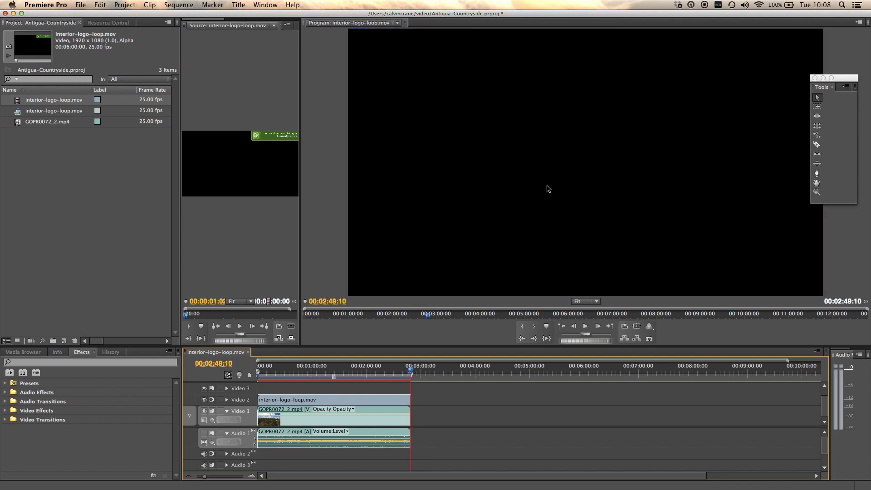
left_click_drag(411, 371, 256, 372)
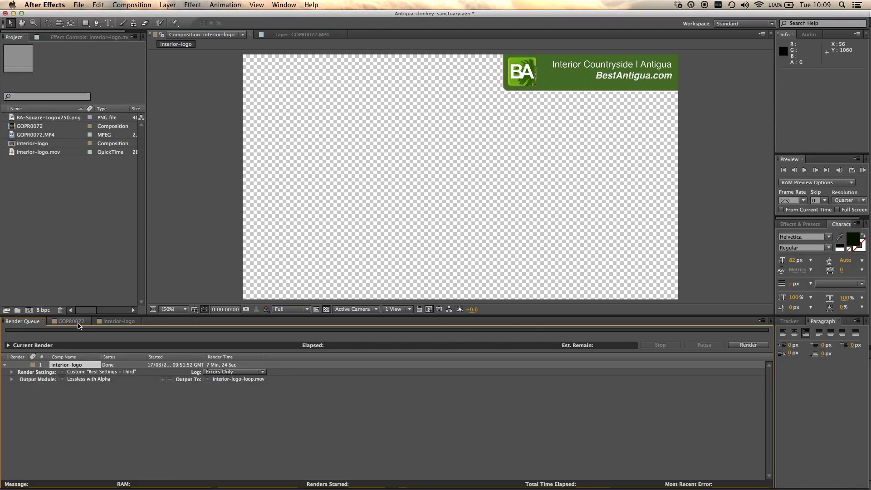
Step: Open the GOPR0072 composition and scrub through its footage past thirteen seconds
left_click(71, 321)
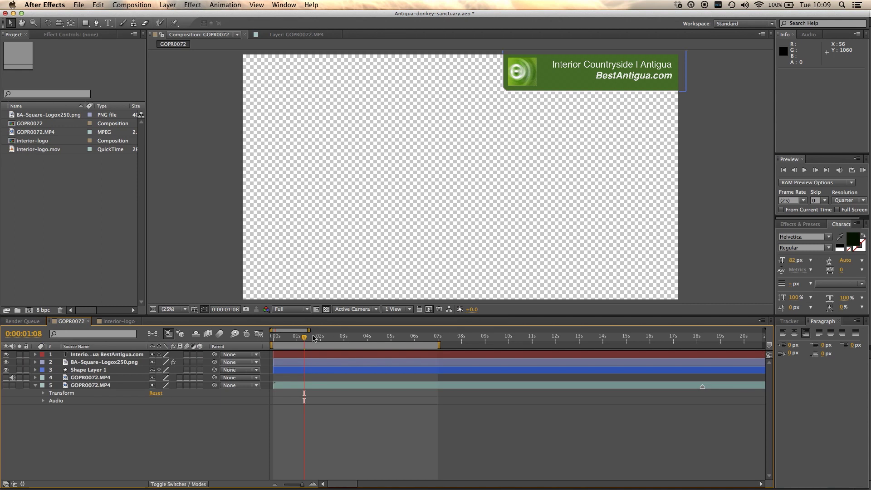
mouse_move(304, 337)
left_mouse_down()
mouse_move(274, 338)
mouse_move(429, 340)
mouse_move(305, 330)
left_mouse_up()
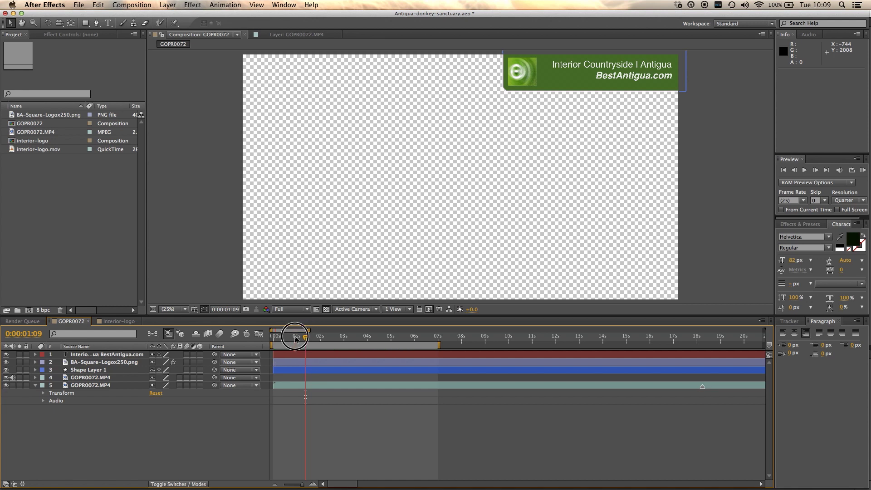
mouse_move(286, 338)
left_mouse_down()
mouse_move(275, 338)
mouse_move(297, 340)
left_mouse_up()
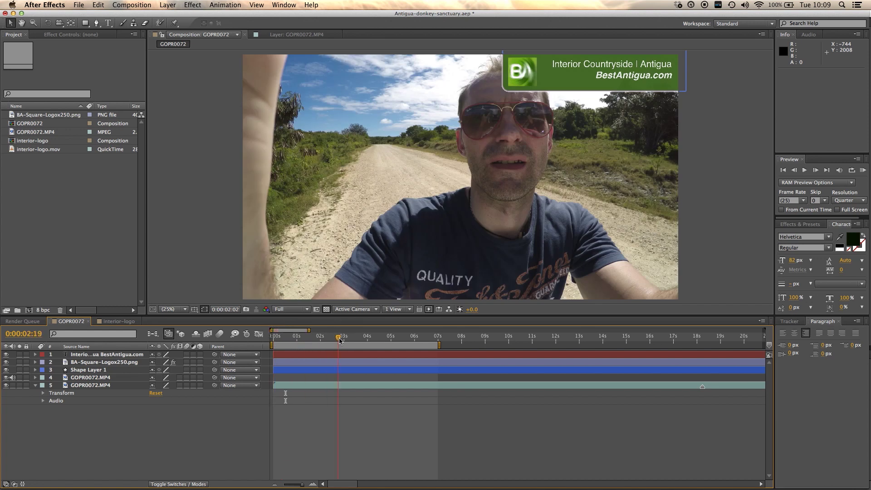
left_click_drag(340, 339, 381, 340)
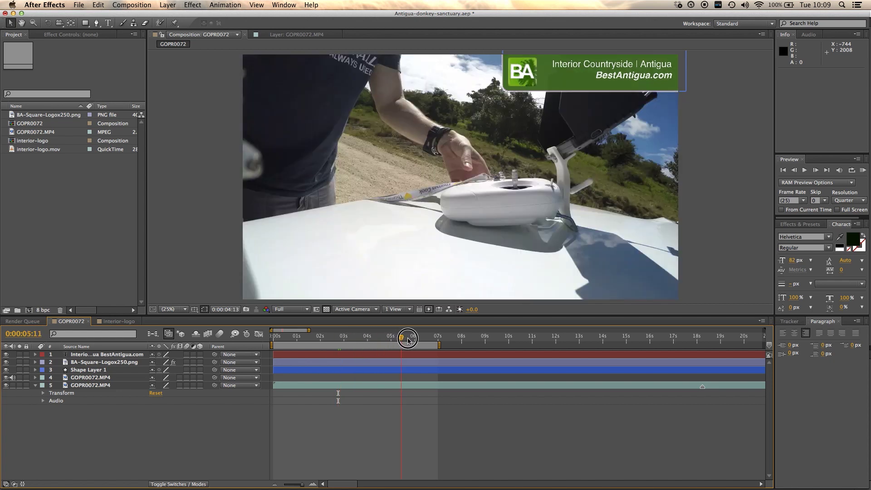
left_click_drag(421, 340, 493, 340)
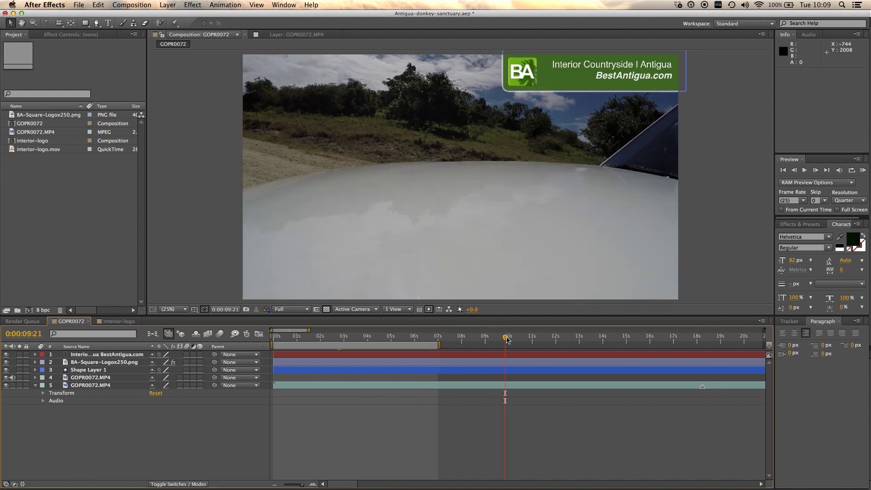
left_click_drag(507, 340, 556, 340)
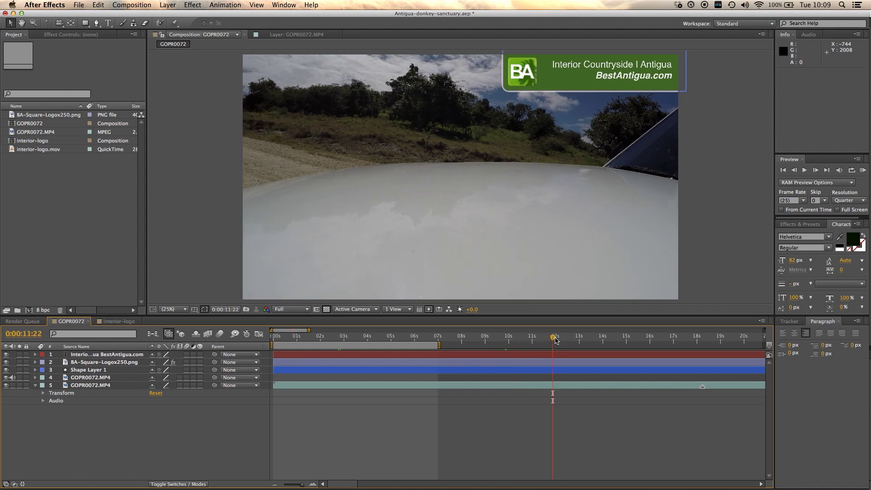
left_click(580, 338)
left_click_drag(580, 338, 630, 338)
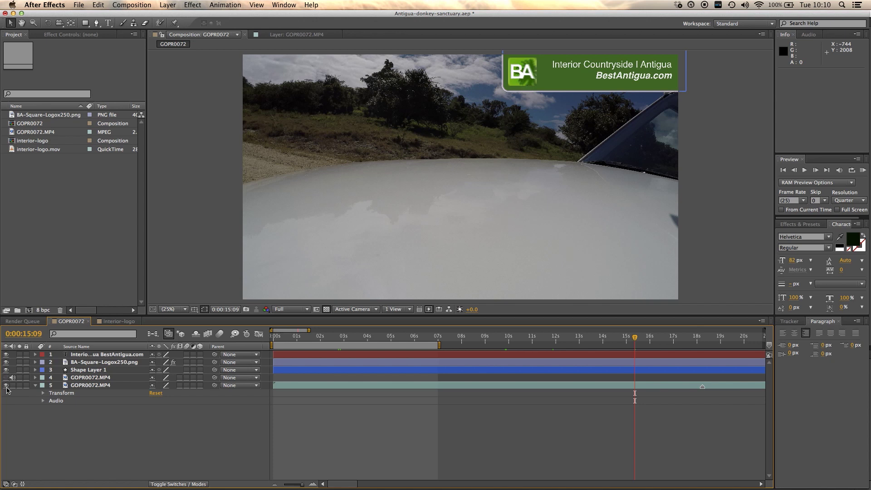
Step: Turn off the GOPR0072.MP4 layer and replay the logo animation over transparency
left_click(6, 385)
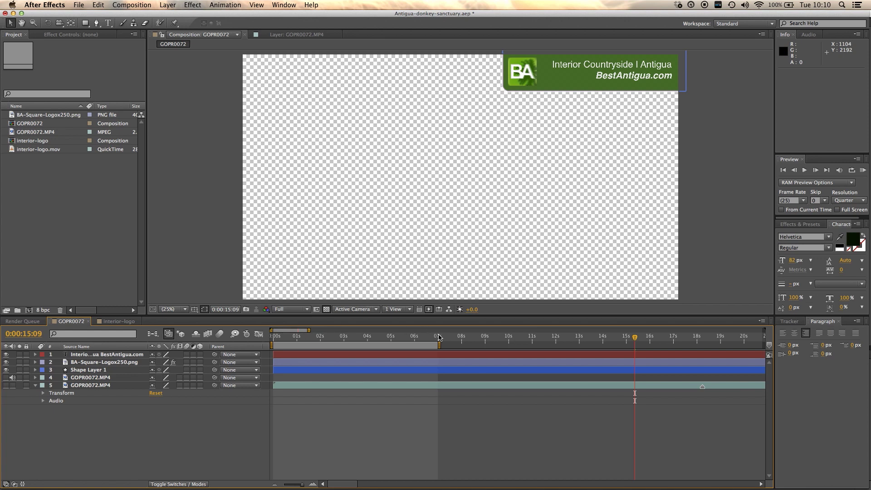
left_click(332, 336)
left_click_drag(332, 341, 273, 336)
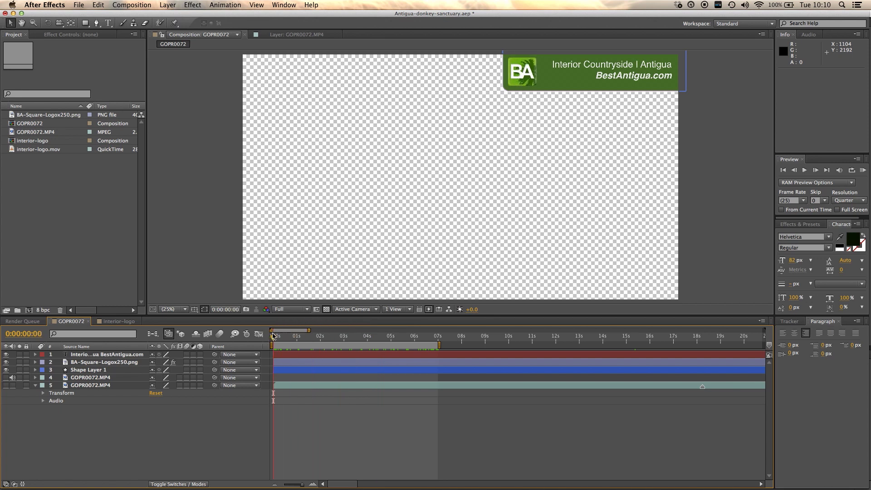
Step: Open the interior-logo composition and scrub its loop to over a minute in
left_click(112, 322)
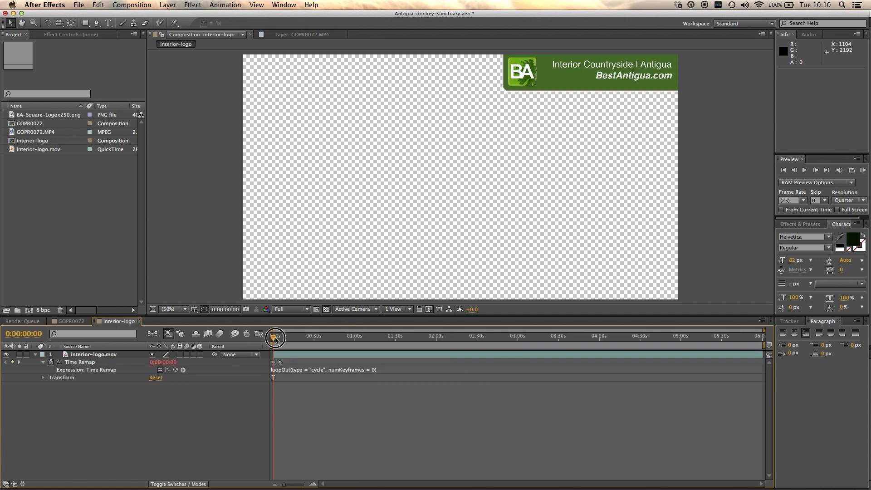
left_click_drag(278, 338, 284, 340)
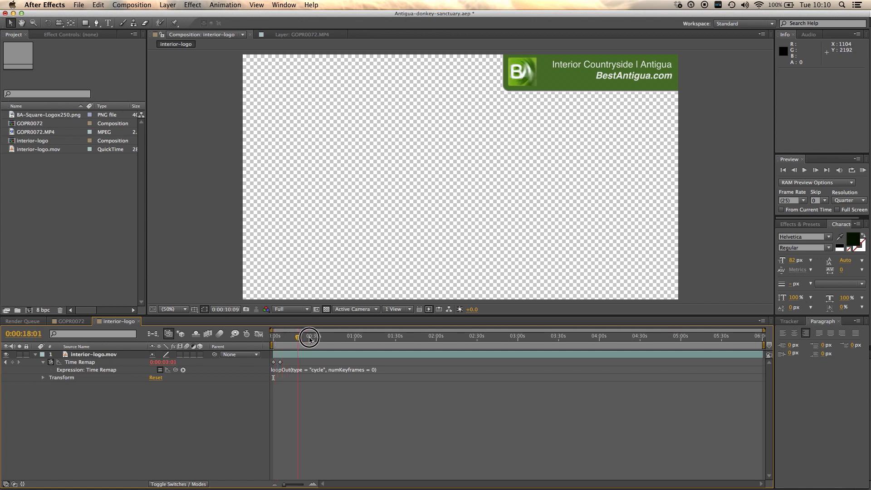
left_click_drag(314, 340, 341, 338)
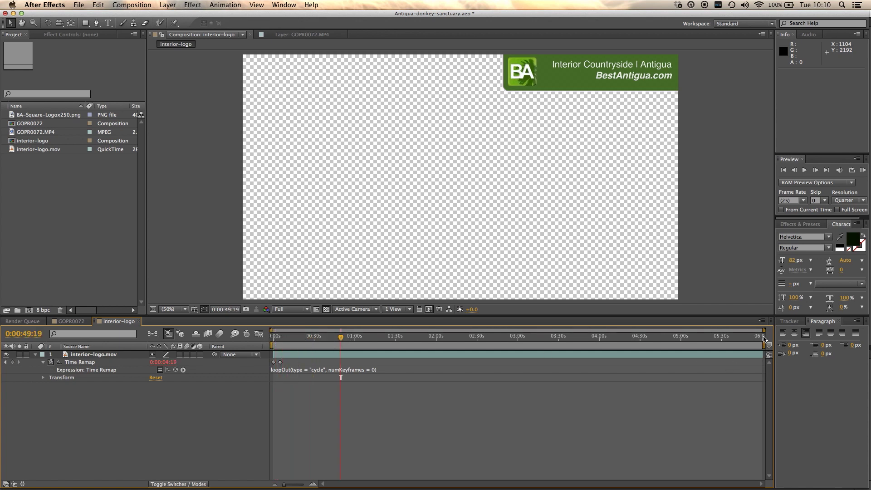
left_click_drag(340, 338, 279, 338)
left_click_drag(279, 338, 364, 337)
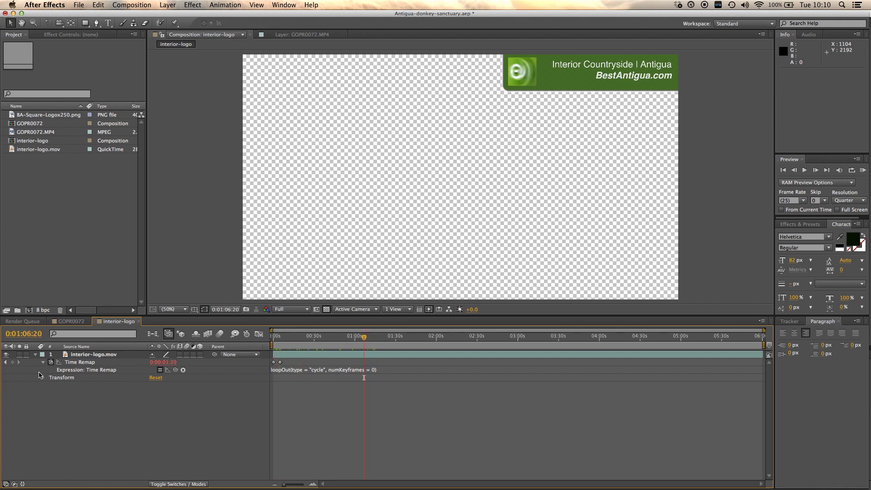
Step: Select the interior-logo.mov layer, open and dismiss the Animation menu, then deselect it
left_click(78, 363)
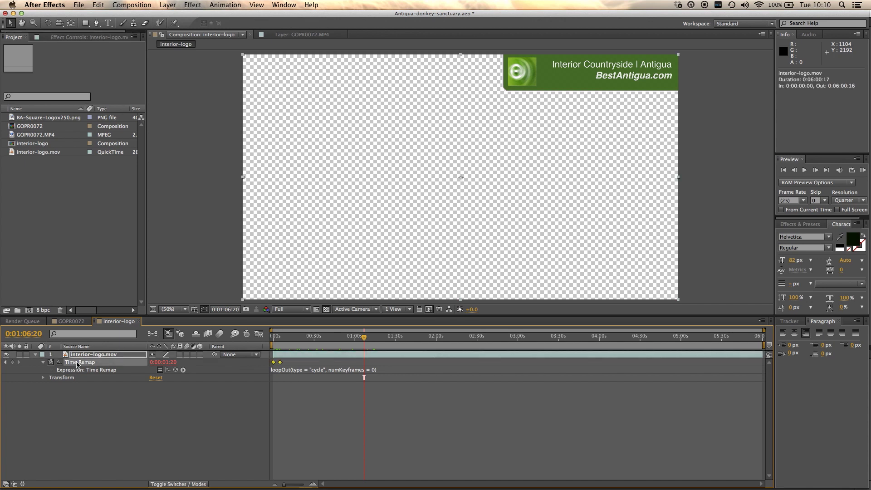
left_click(225, 5)
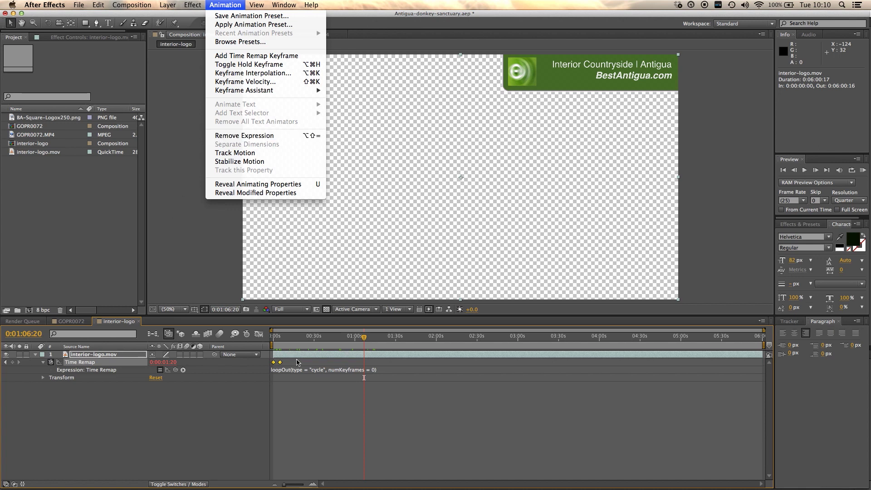
left_click(294, 372)
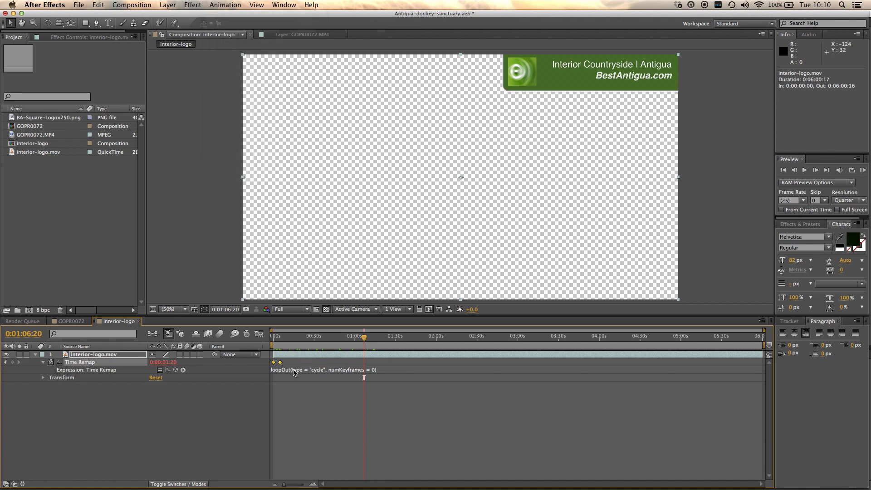
left_click(292, 401)
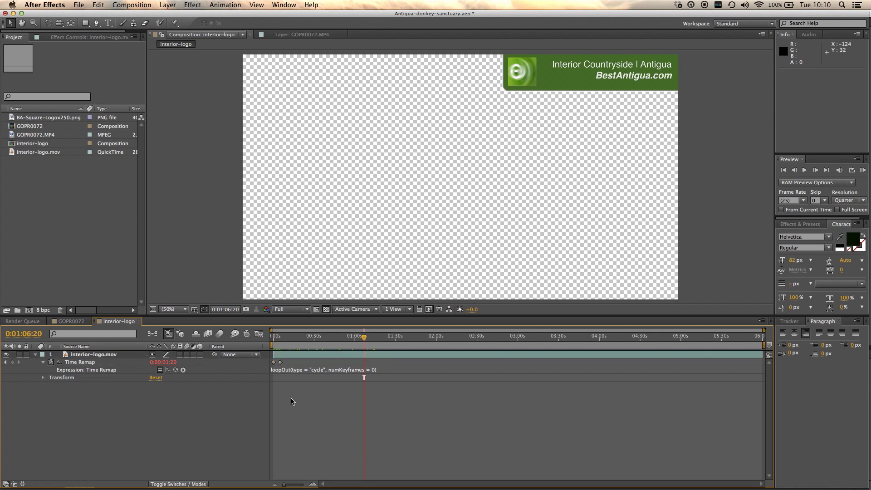